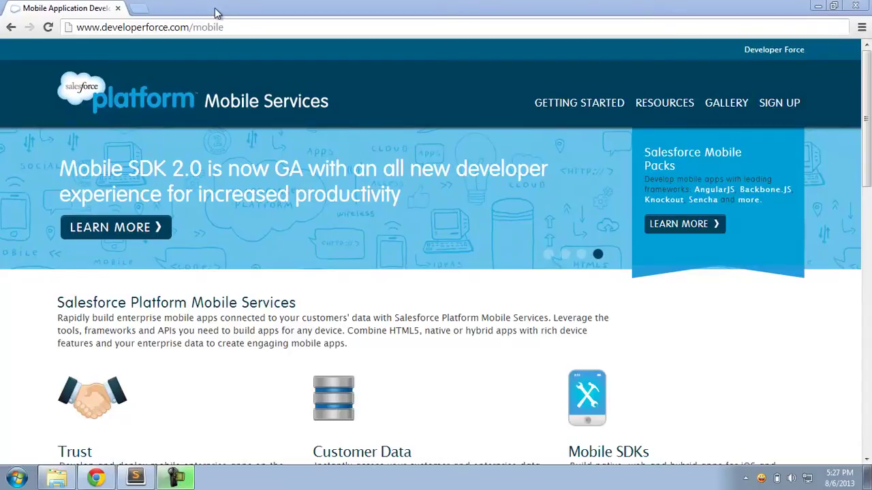
# - Open the Mobile Design Templates page from the Mobile Services home page's feature tiles
pyautogui.click(215, 27)
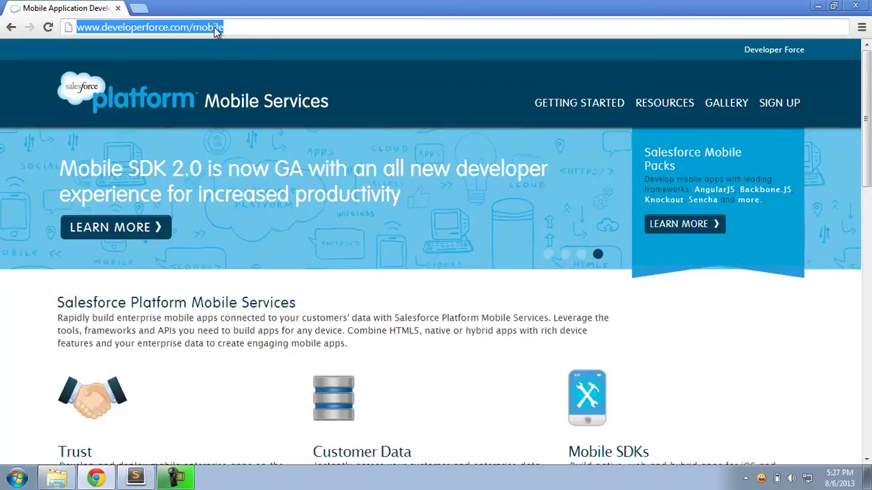
pyautogui.scroll(-4, 489, 355)
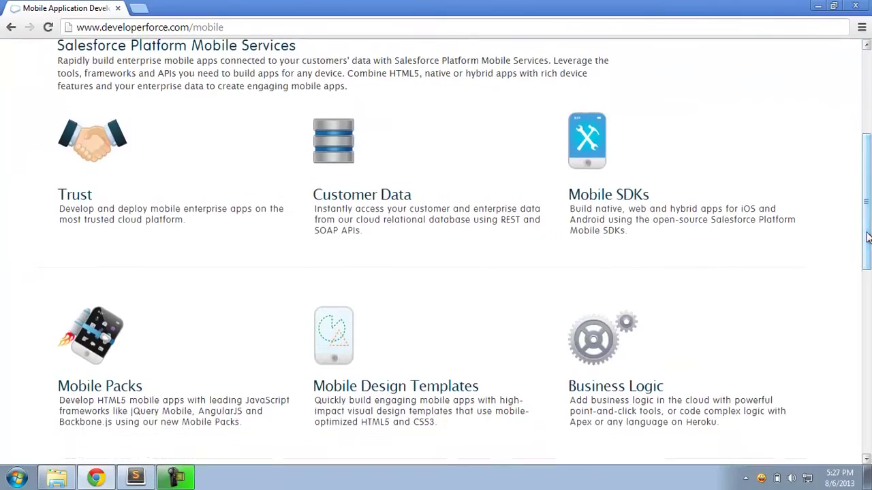
pyautogui.click(398, 385)
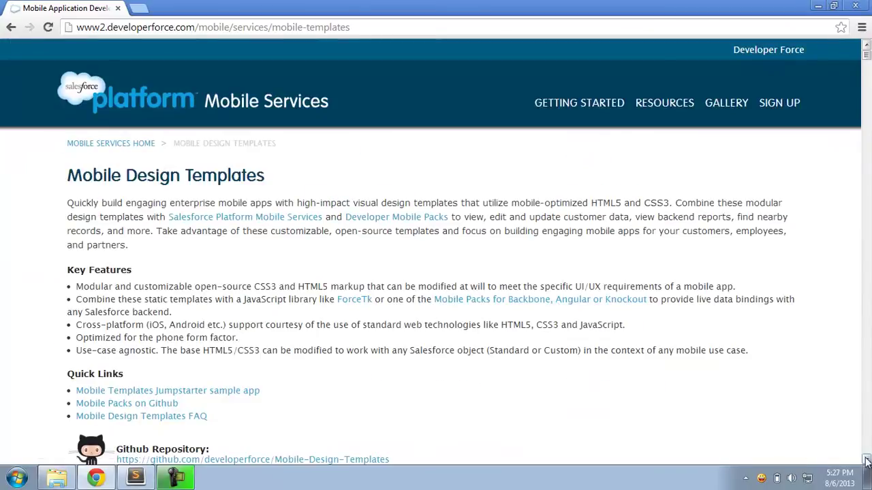
# - Scroll down the Mobile Design Templates page to the Picture list view template
pyautogui.click(867, 461)
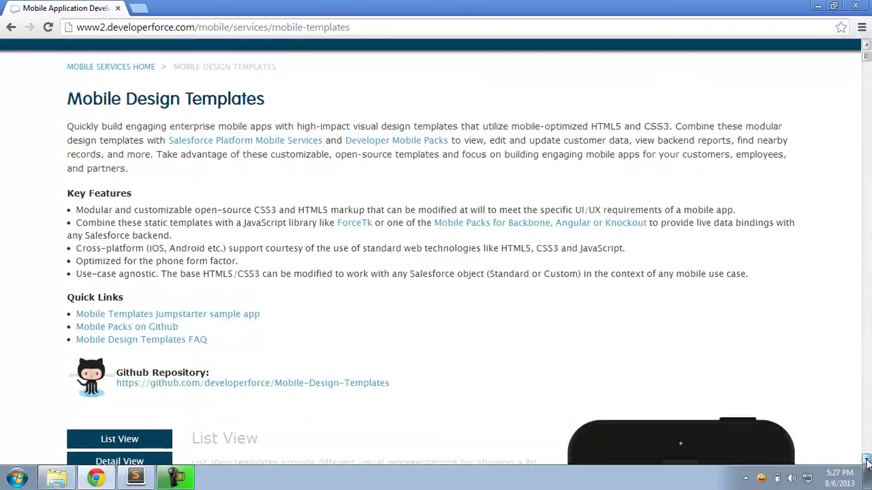
pyautogui.click(867, 462)
pyautogui.click(867, 461)
pyautogui.click(867, 461)
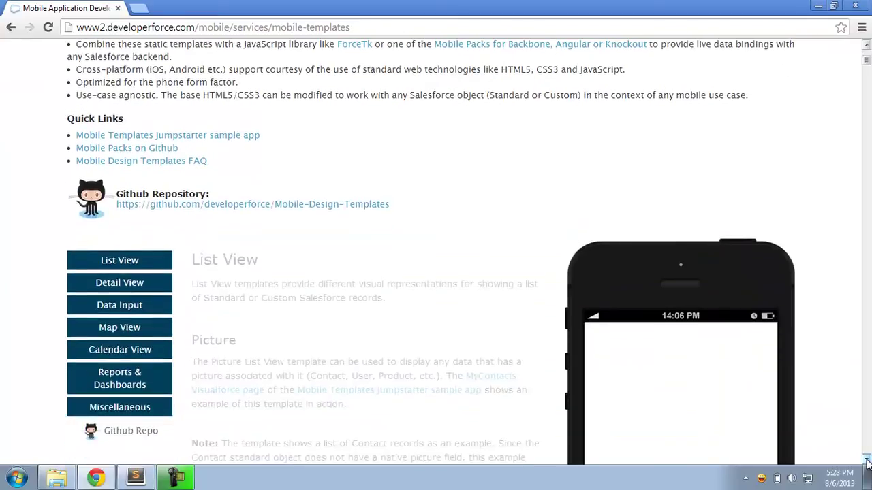
pyautogui.click(867, 462)
pyautogui.click(867, 461)
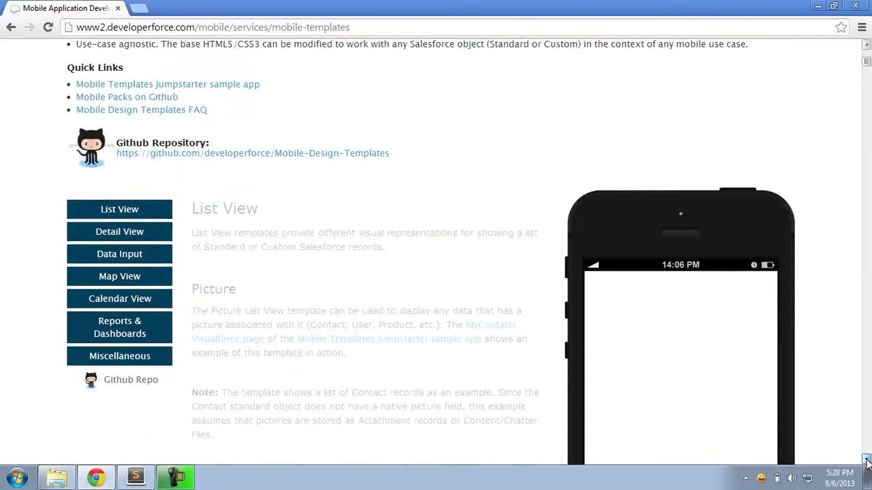
pyautogui.click(867, 462)
pyautogui.click(867, 461)
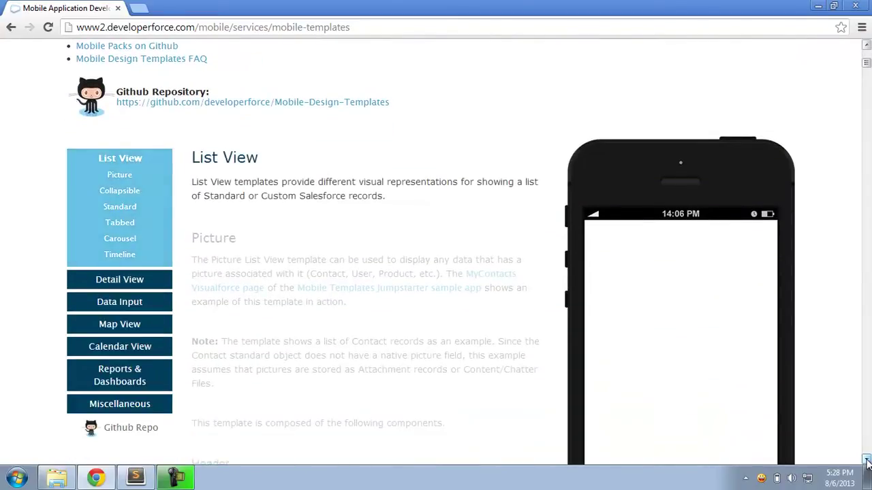
pyautogui.click(867, 461)
pyautogui.click(867, 461)
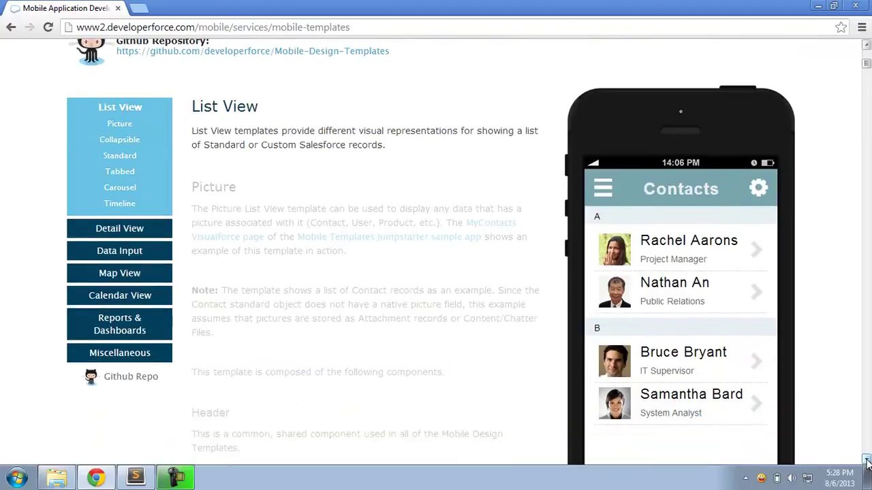
pyautogui.click(867, 461)
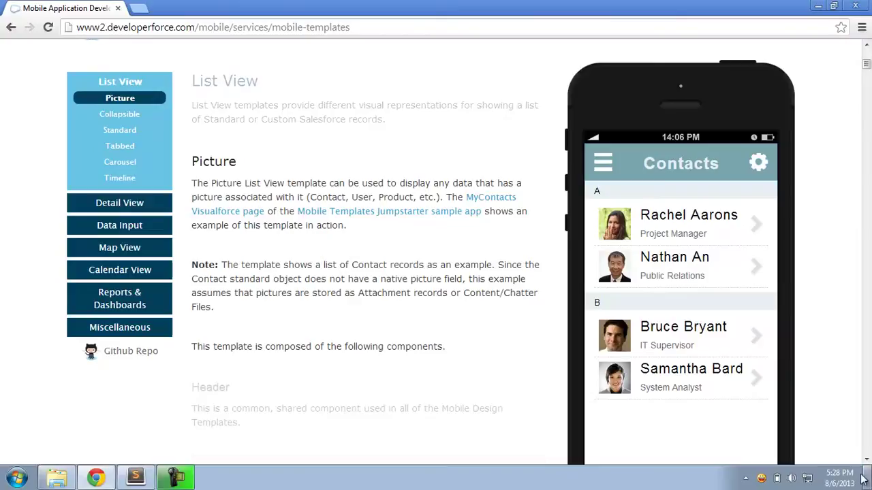
pyautogui.click(867, 461)
pyautogui.click(867, 461)
pyautogui.click(866, 461)
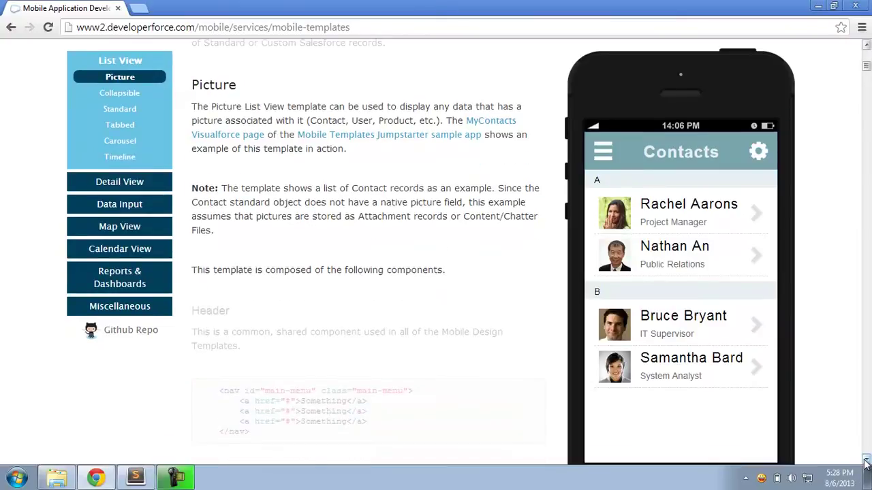
pyautogui.click(866, 461)
pyautogui.click(867, 461)
pyautogui.click(866, 461)
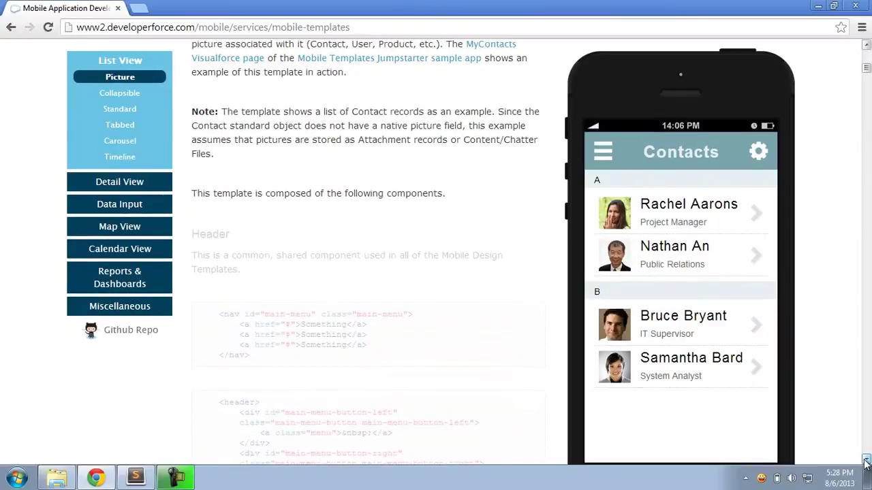
pyautogui.click(867, 461)
pyautogui.click(866, 461)
pyautogui.click(866, 461)
pyautogui.click(866, 461)
pyautogui.click(867, 461)
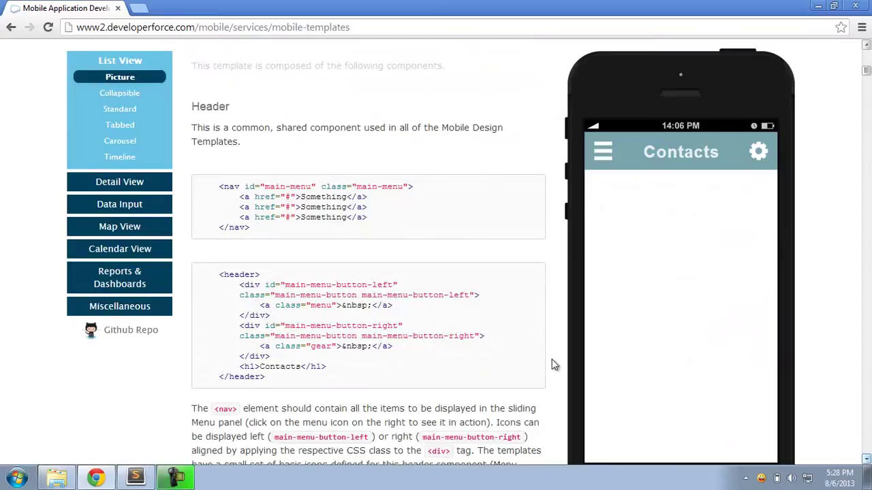
# - Select the nav and header markup, and slide the preview's navigation menu open and closed
pyautogui.moveTo(219, 186); pyautogui.dragTo(293, 382)
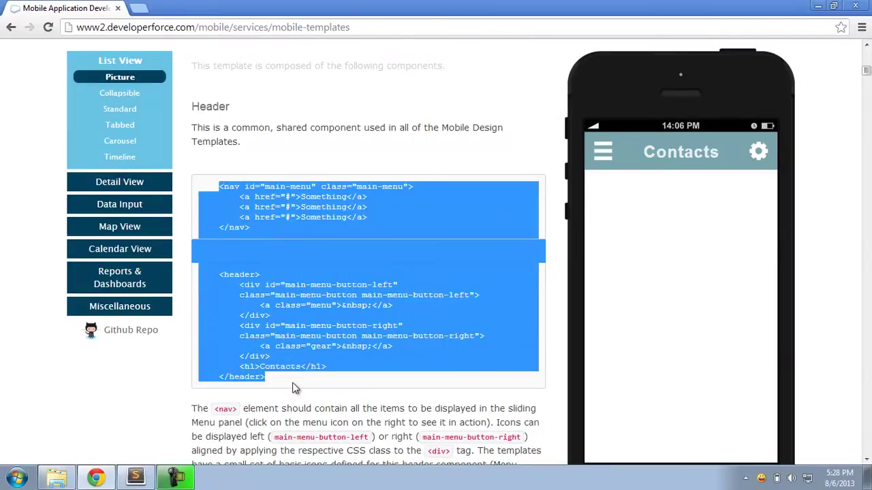
pyautogui.click(323, 385)
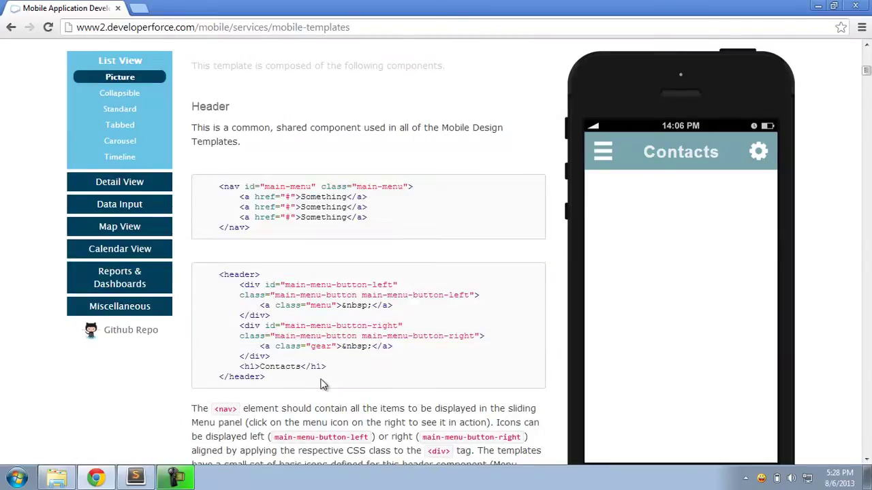
pyautogui.click(606, 158)
pyautogui.click(757, 161)
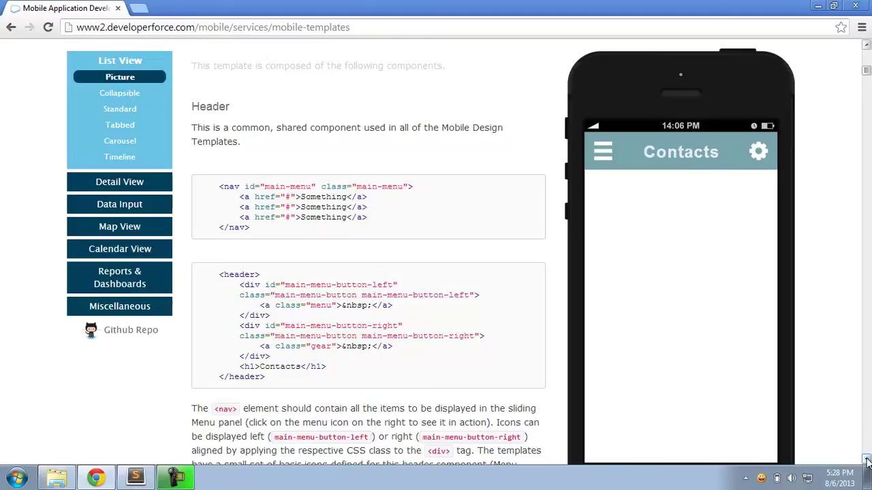
# - Scroll on to the list element and swipe quick-action markup with call and email icons
pyautogui.moveTo(866, 460); pyautogui.dragTo(866, 460)
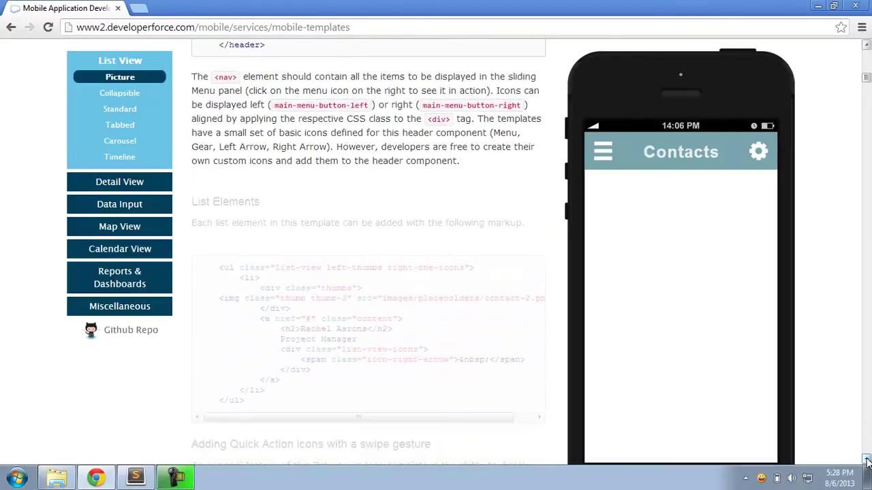
pyautogui.click(867, 460)
pyautogui.click(866, 460)
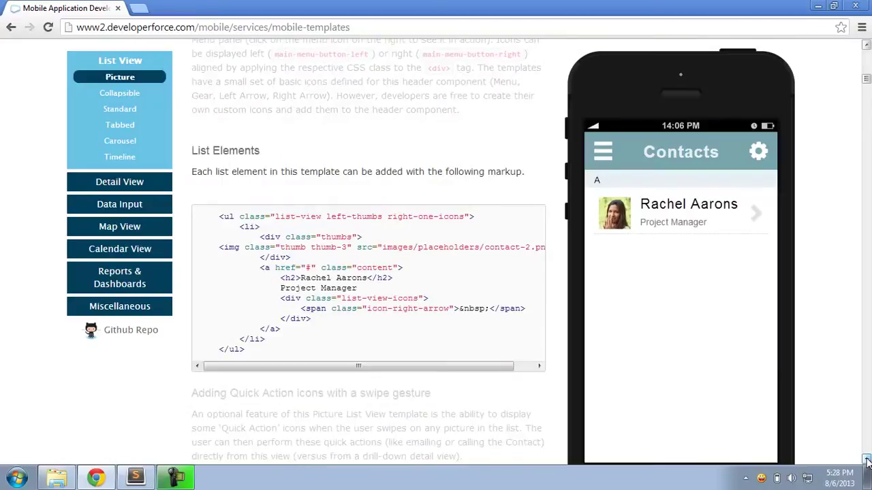
pyautogui.moveTo(867, 460); pyautogui.dragTo(867, 461)
pyautogui.click(866, 460)
pyautogui.click(867, 460)
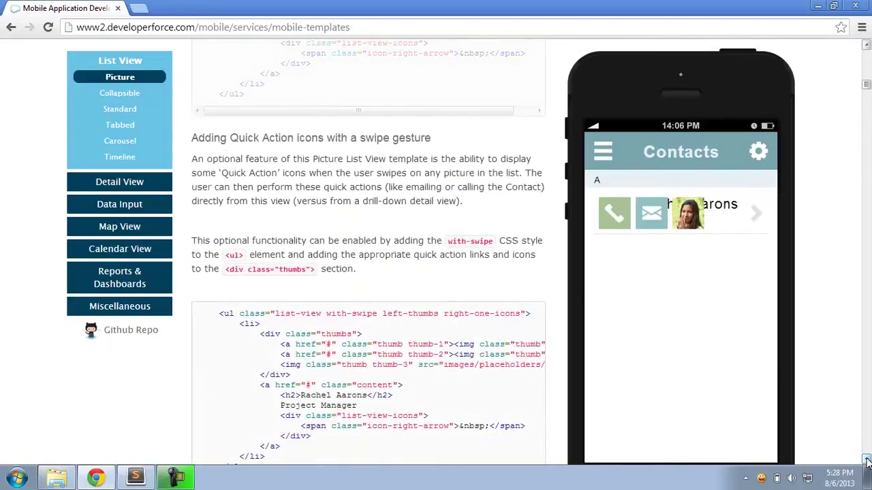
pyautogui.click(866, 461)
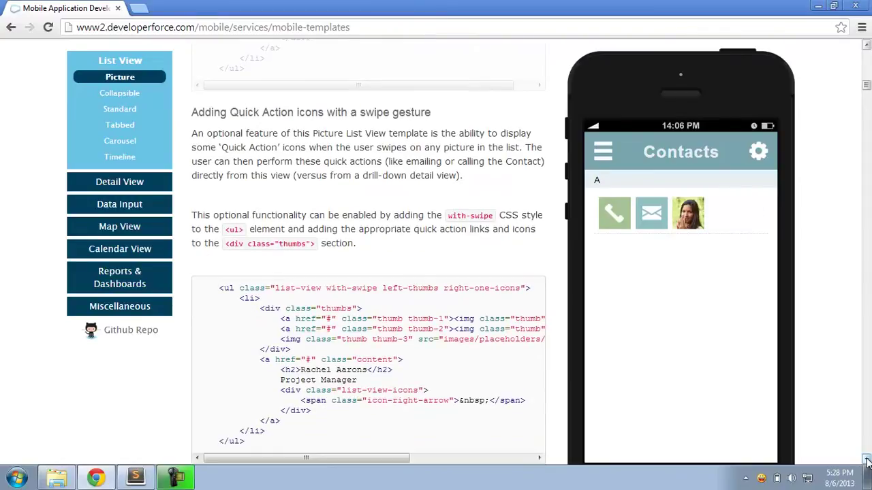
pyautogui.moveTo(867, 461); pyautogui.dragTo(866, 461)
pyautogui.click(867, 460)
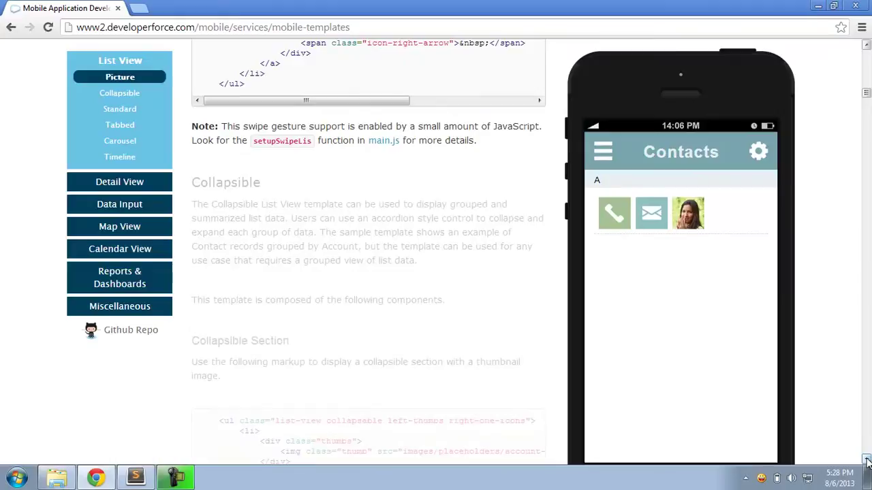
# - Show the Tabbed list template and switch its preview to Blue Fish, then back to Red Fish
pyautogui.click(866, 460)
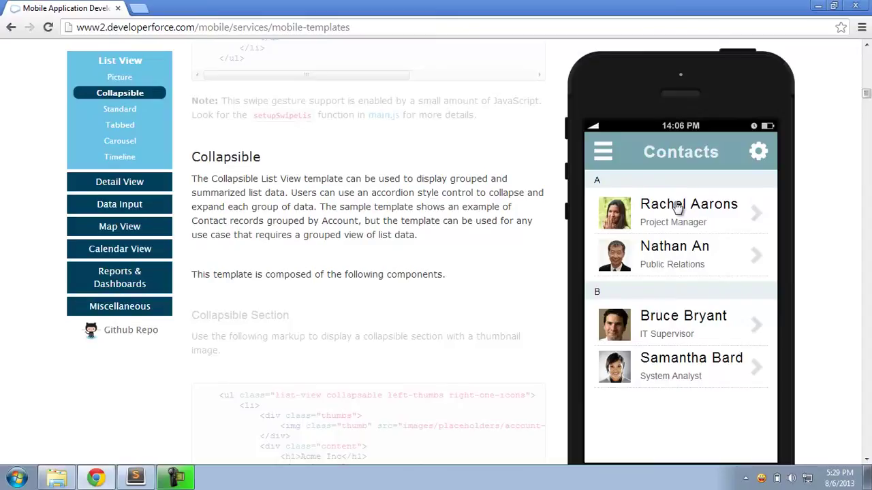
pyautogui.click(121, 130)
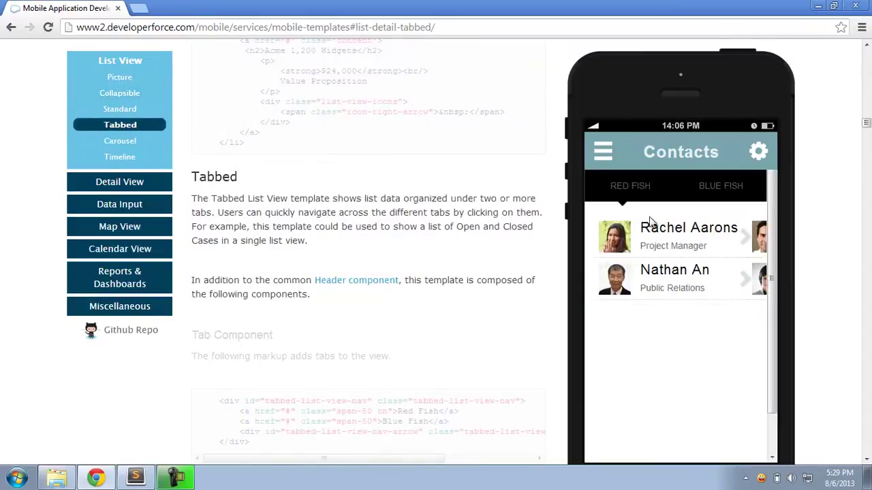
pyautogui.click(719, 188)
pyautogui.click(641, 187)
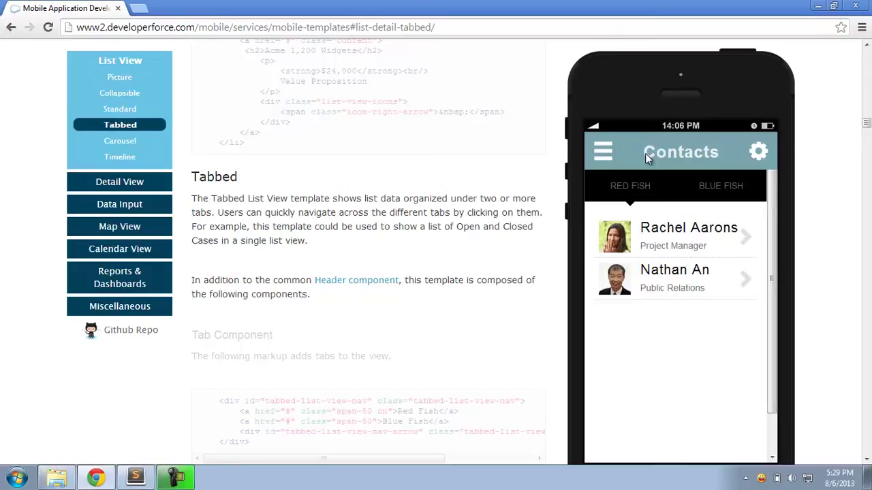
# - Show the Timeline list template and scroll through it
pyautogui.click(119, 158)
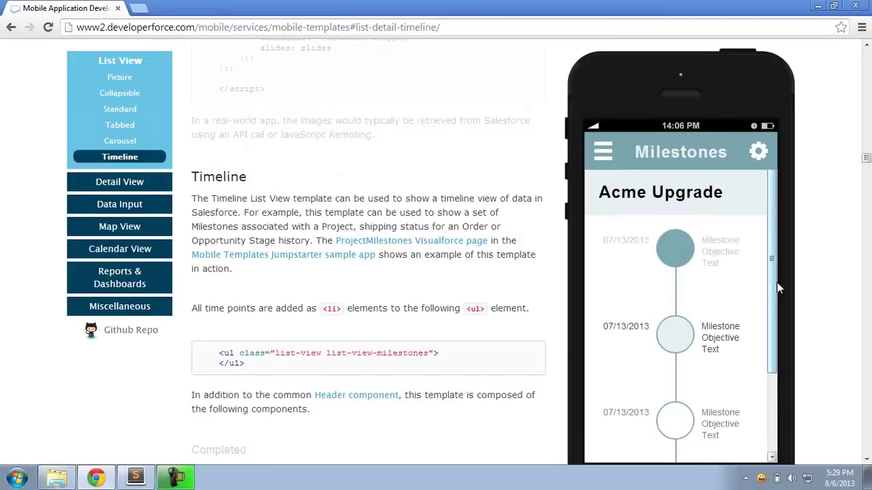
pyautogui.scroll(-3, 780, 289)
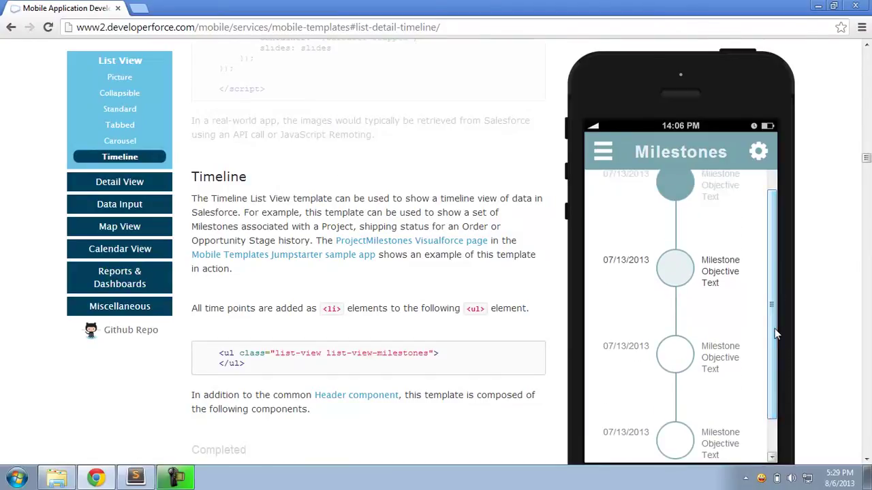
pyautogui.scroll(3, 775, 328)
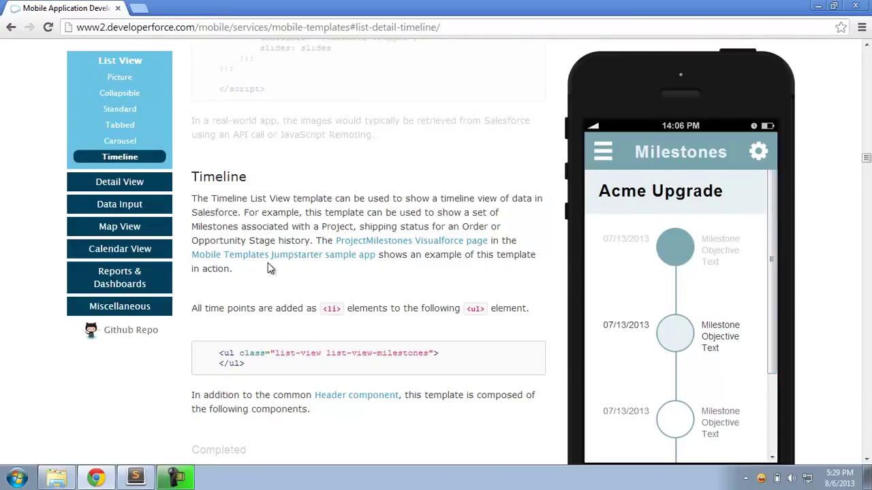
# - Step through the Detail View, Detail View 2 and Detail View 3 templates to Data Input
pyautogui.click(109, 187)
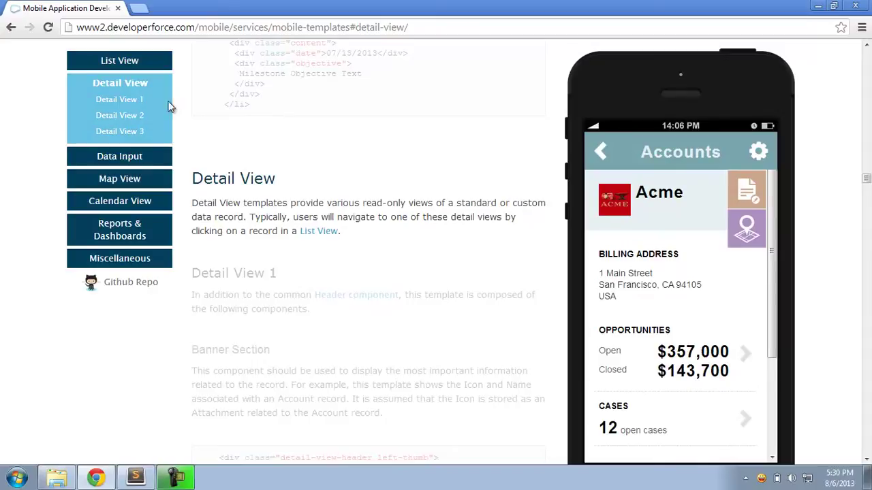
pyautogui.click(119, 117)
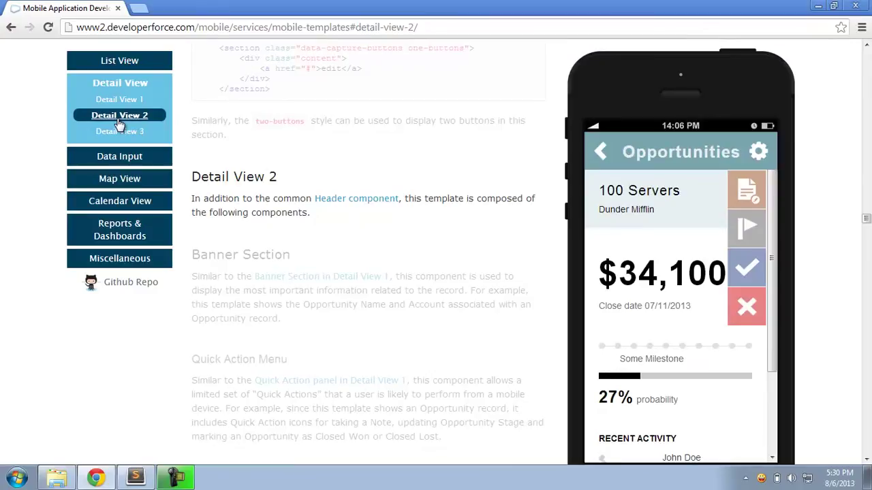
pyautogui.click(124, 133)
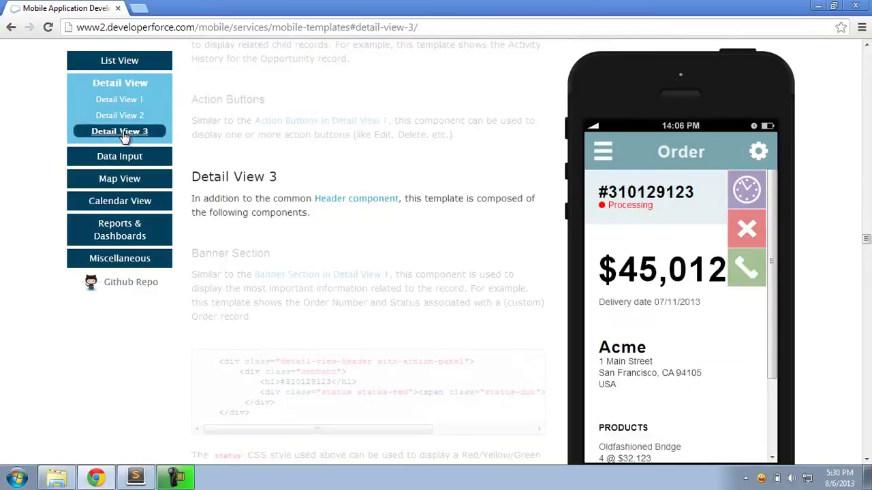
pyautogui.click(120, 158)
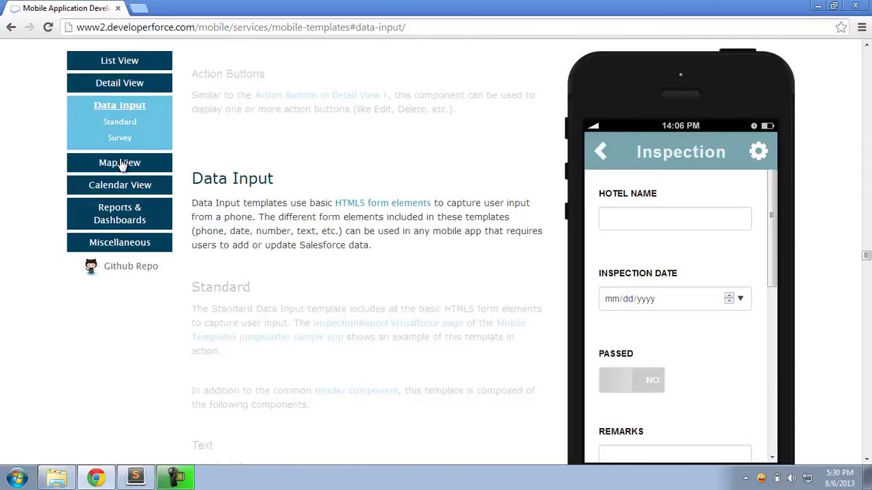
# - Set the Inspection form's date to 08/07/2013 and switch Passed from NO to YES
pyautogui.click(642, 218)
pyautogui.click(741, 307)
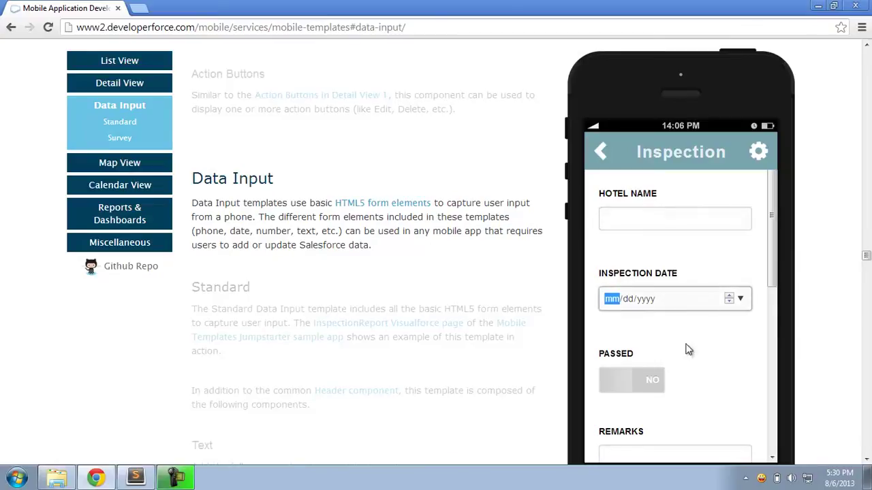
pyautogui.click(741, 299)
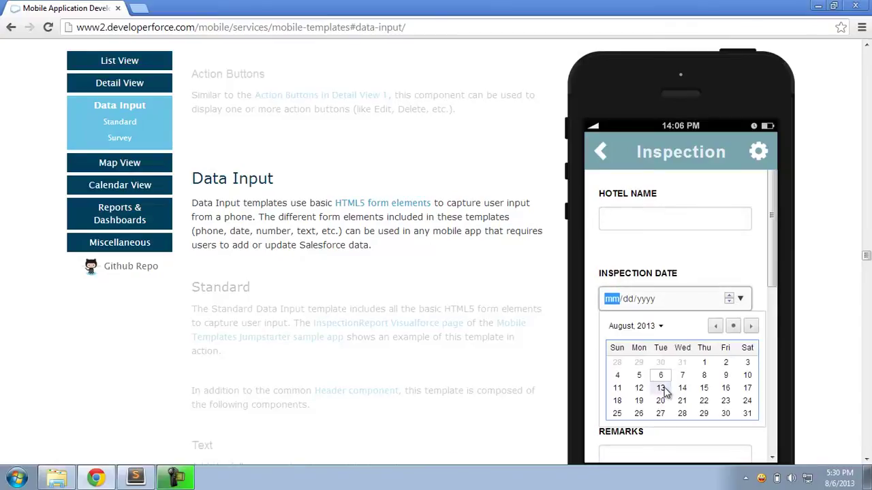
pyautogui.click(682, 376)
pyautogui.click(758, 303)
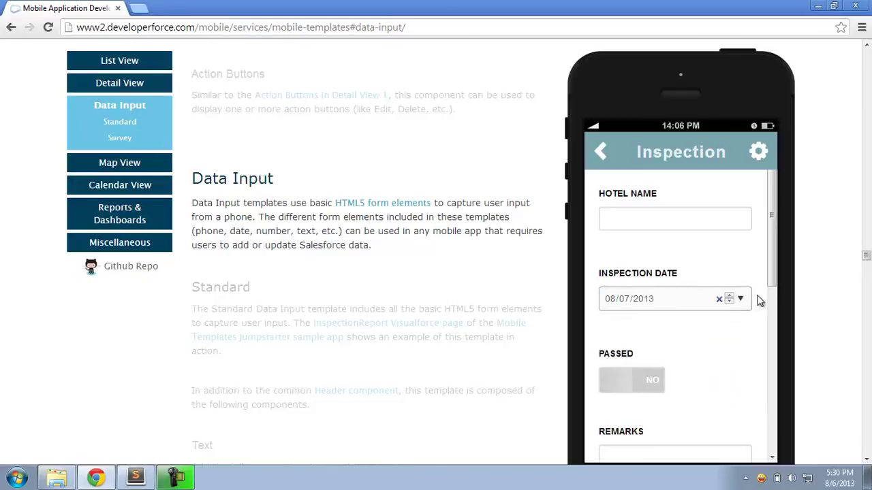
pyautogui.click(616, 389)
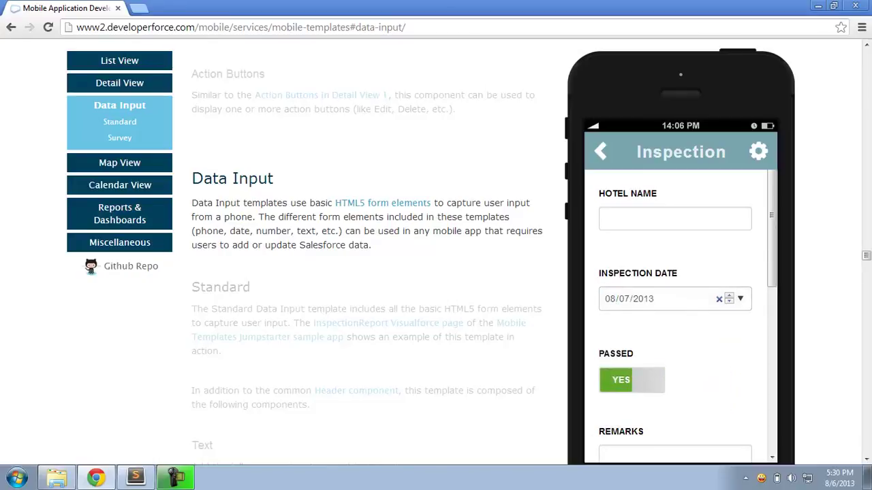
# - Open the Hotel Type choices in the mockup, then switch to the Survey template
pyautogui.moveTo(773, 266); pyautogui.dragTo(771, 419)
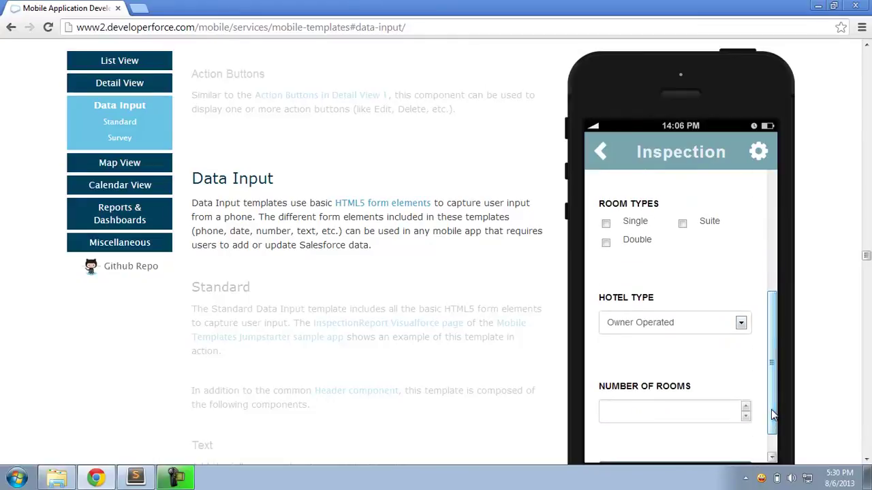
pyautogui.click(746, 331)
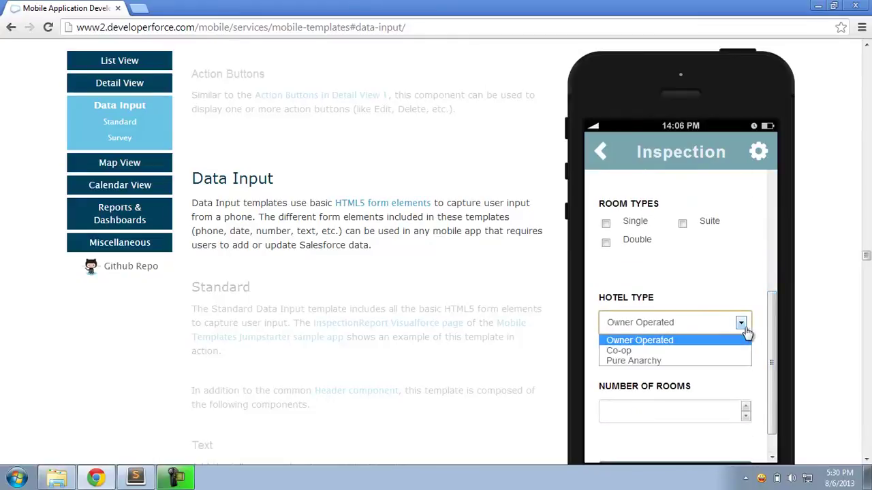
pyautogui.click(119, 138)
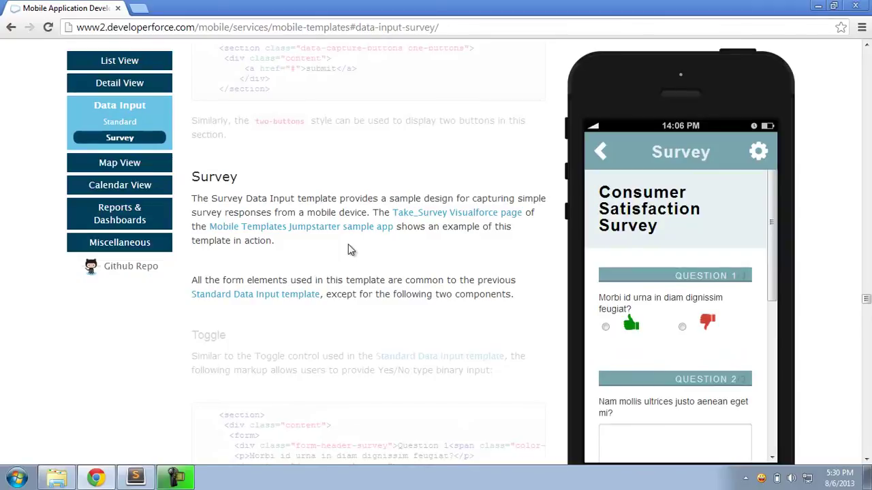
# - In Map View, map the second and then third nearby contact, then go to Calendar View
pyautogui.click(125, 167)
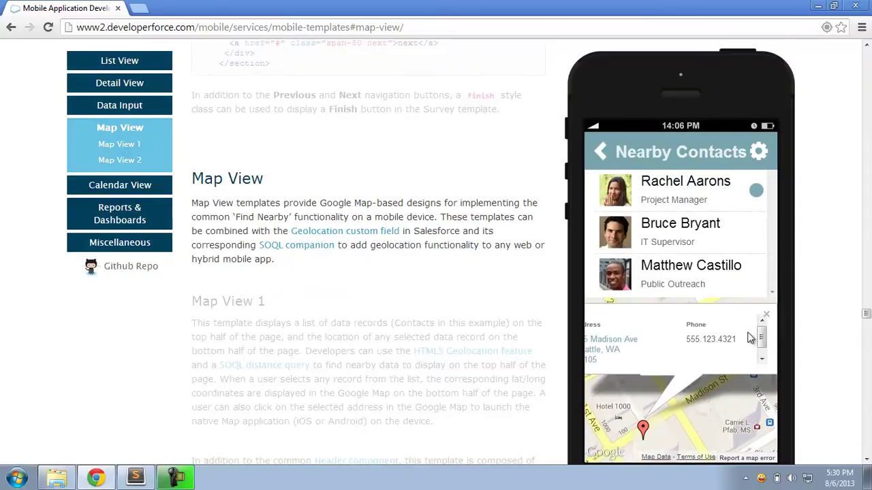
pyautogui.click(766, 313)
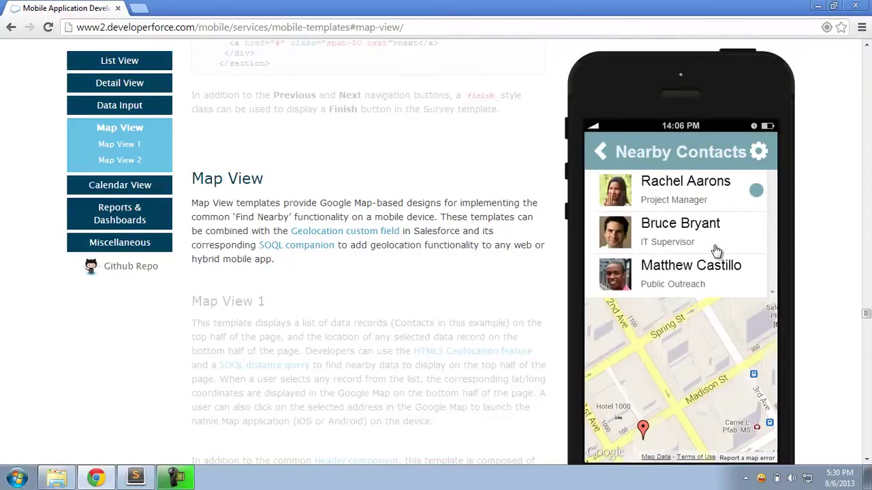
pyautogui.click(716, 247)
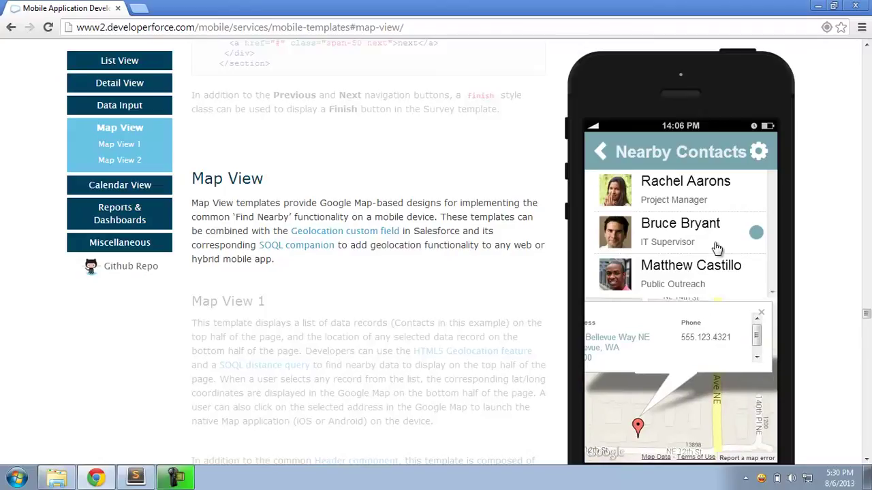
pyautogui.click(723, 283)
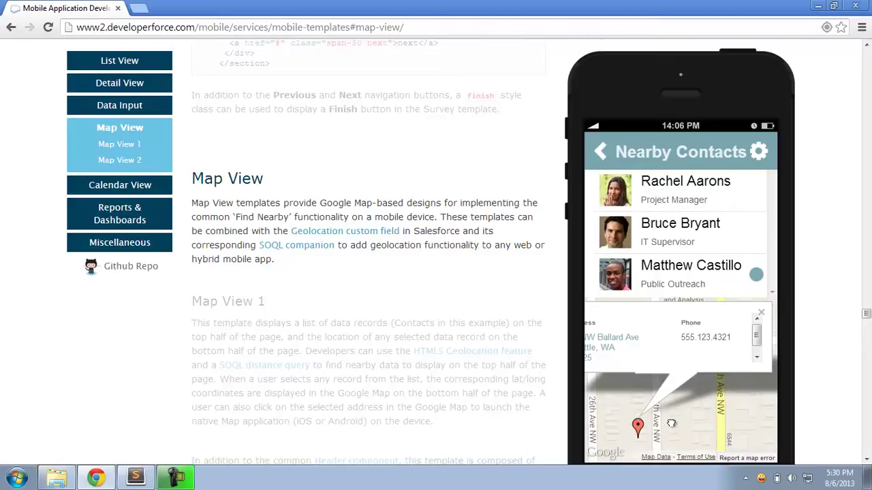
pyautogui.click(156, 188)
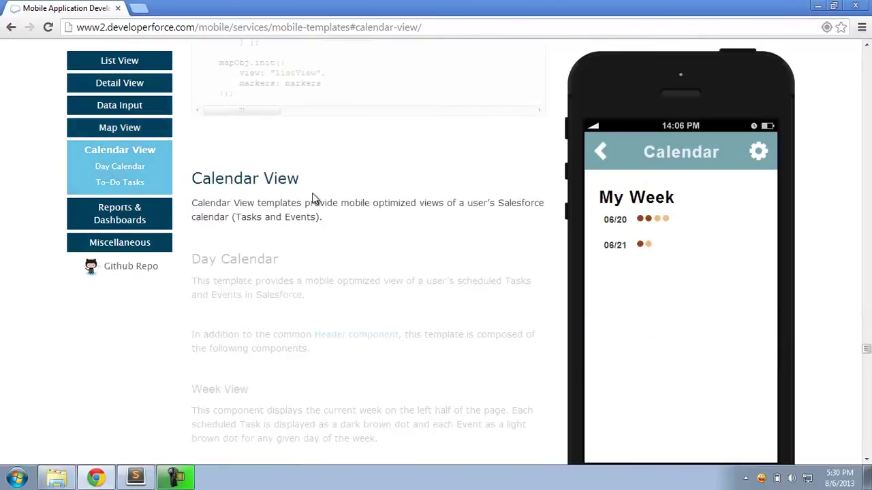
# - View the 06/21 and 06/20 events, then strike through the first To-do task as completed
pyautogui.click(634, 249)
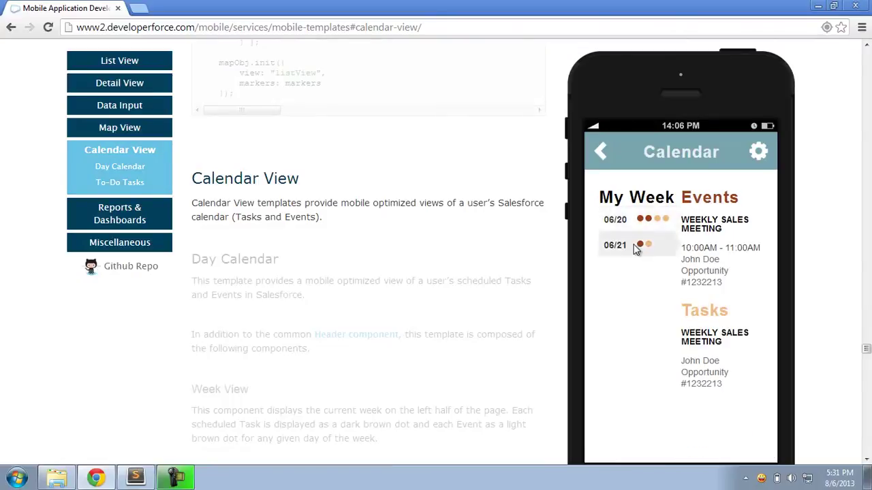
pyautogui.click(641, 221)
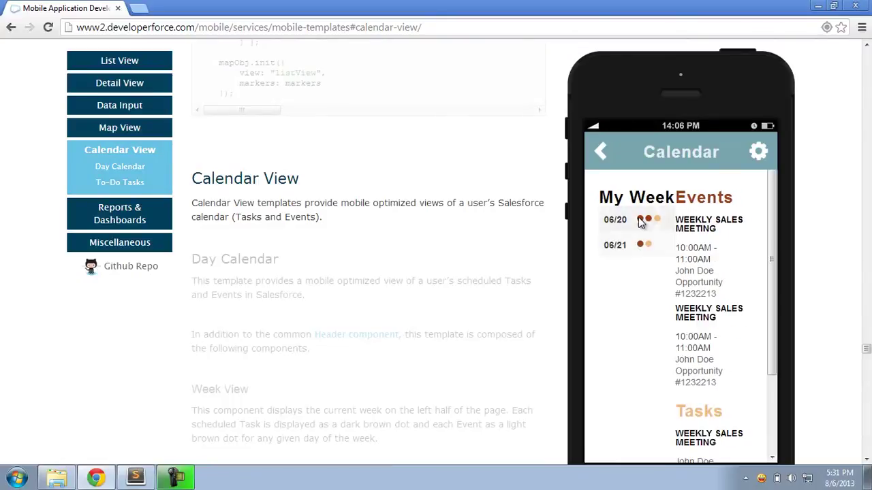
pyautogui.click(131, 181)
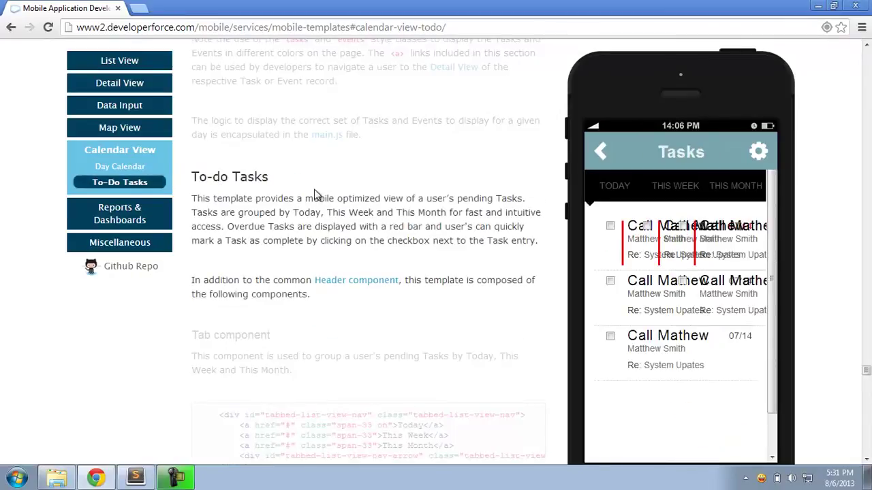
pyautogui.click(678, 197)
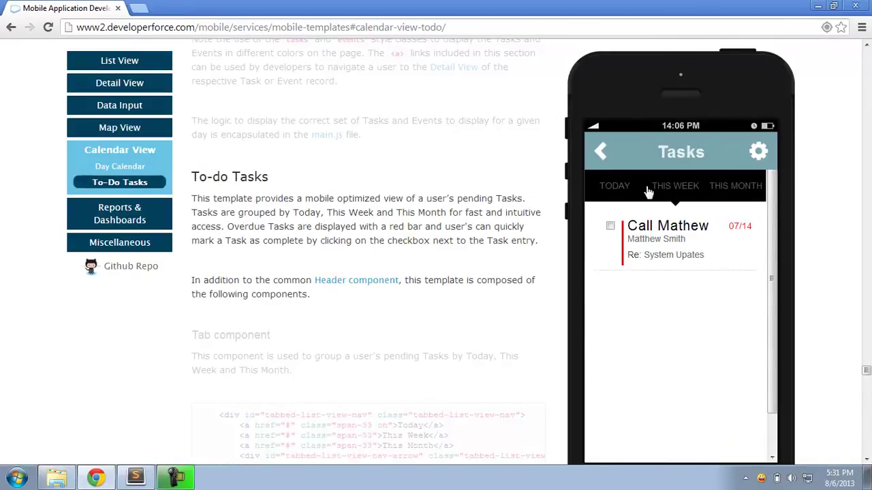
pyautogui.click(628, 192)
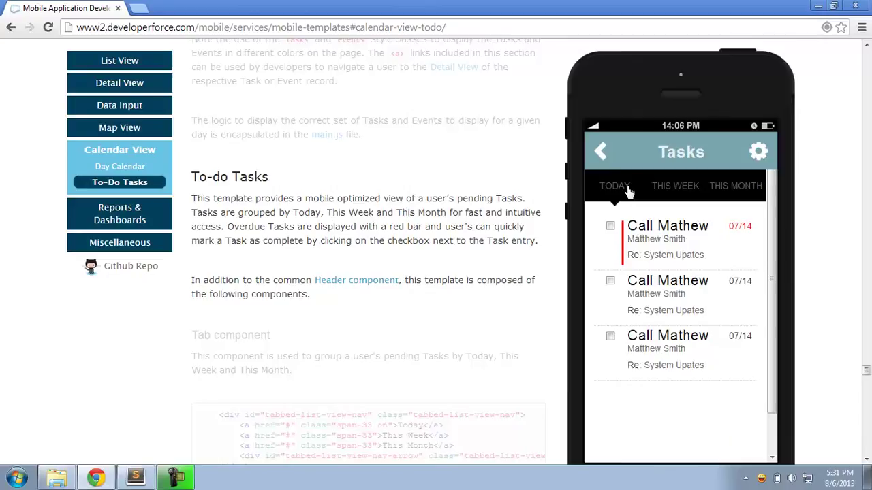
pyautogui.click(611, 227)
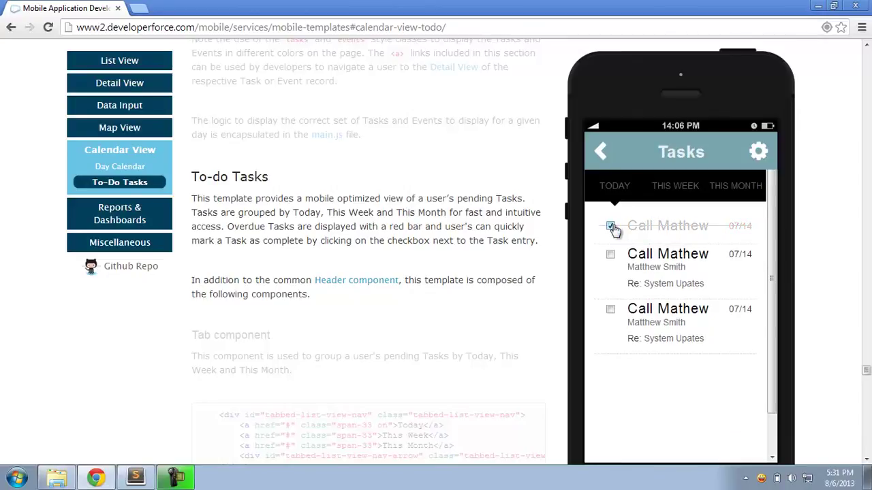
pyautogui.click(129, 214)
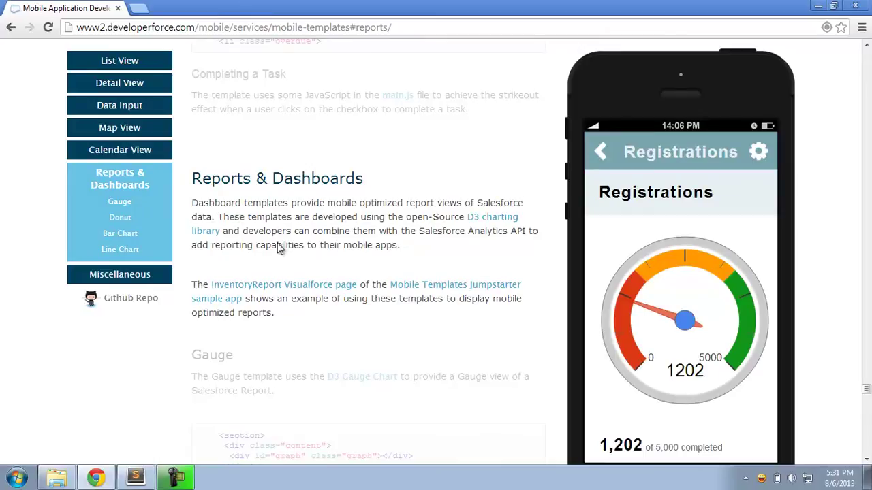
# - Browse the Donut, Bar and Line chart templates and the Miscellaneous section
pyautogui.click(129, 221)
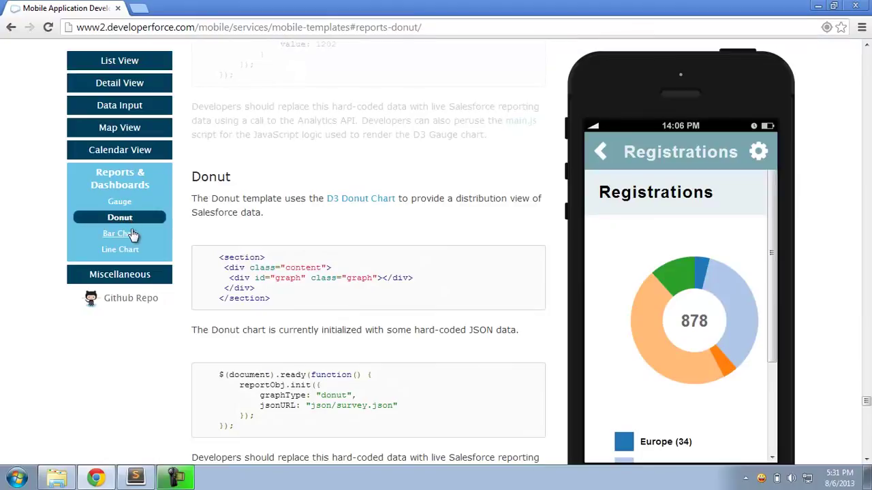
pyautogui.click(132, 233)
pyautogui.click(121, 250)
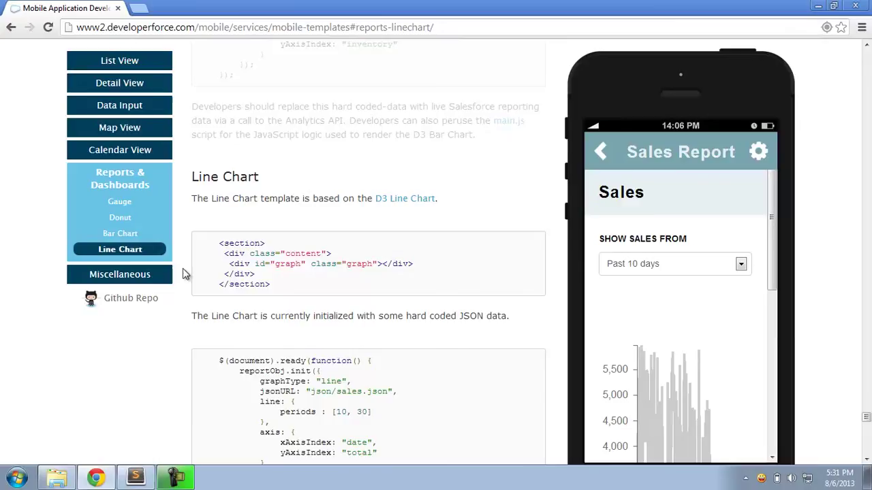
pyautogui.click(123, 274)
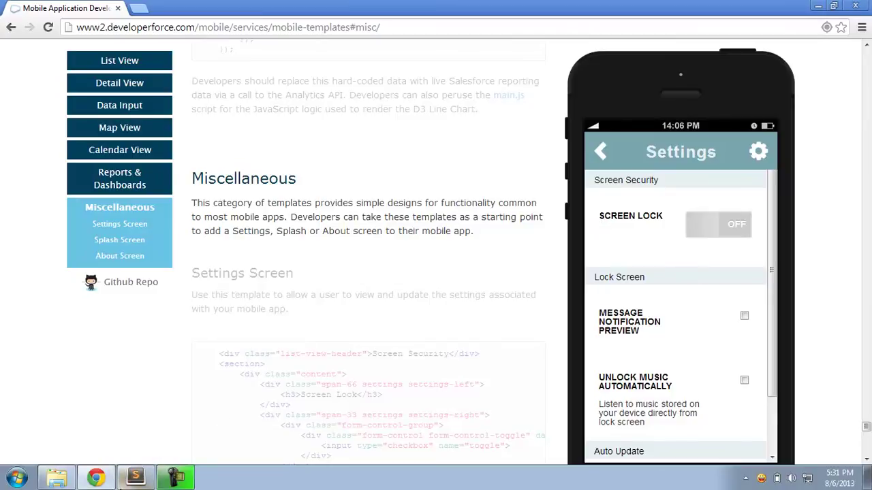
# - Open Standard.html in Sublime Text alongside the Standard list view template on the site
pyautogui.click(136, 478)
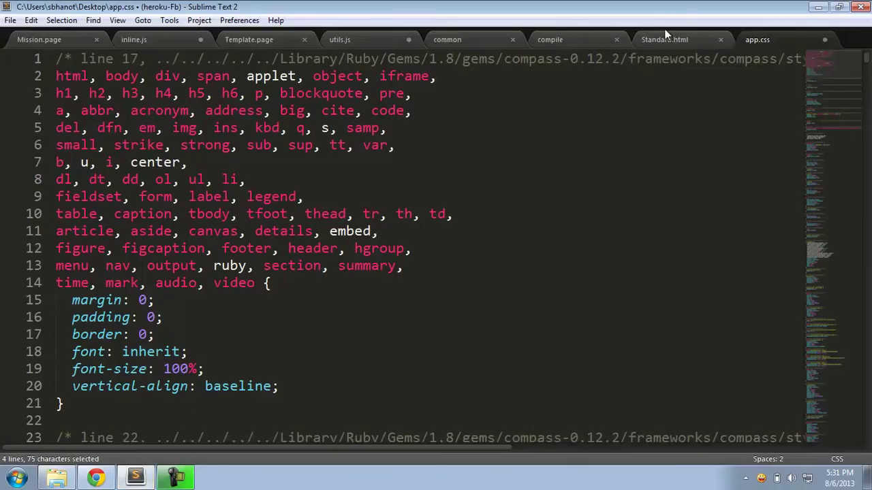
pyautogui.click(658, 38)
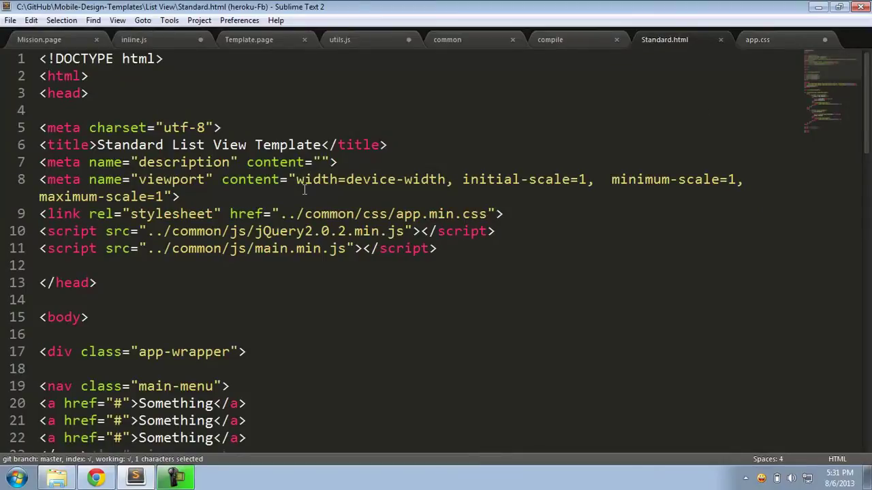
pyautogui.click(89, 487)
pyautogui.click(116, 68)
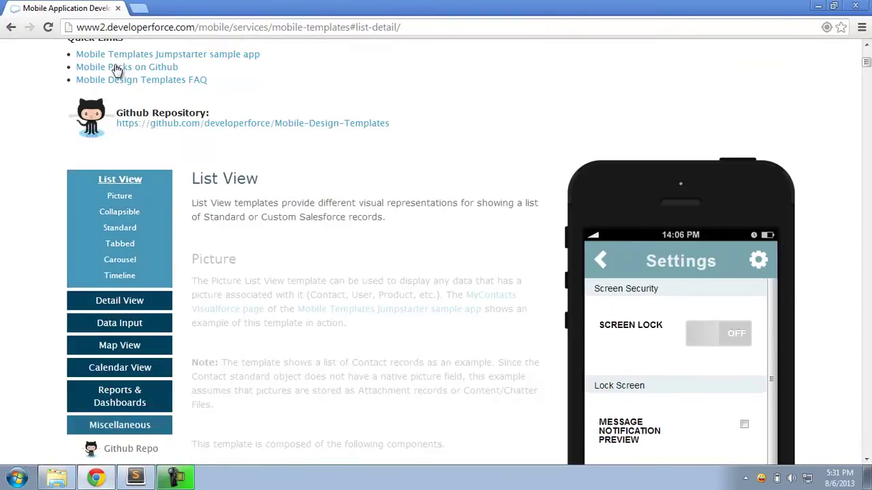
pyautogui.click(120, 227)
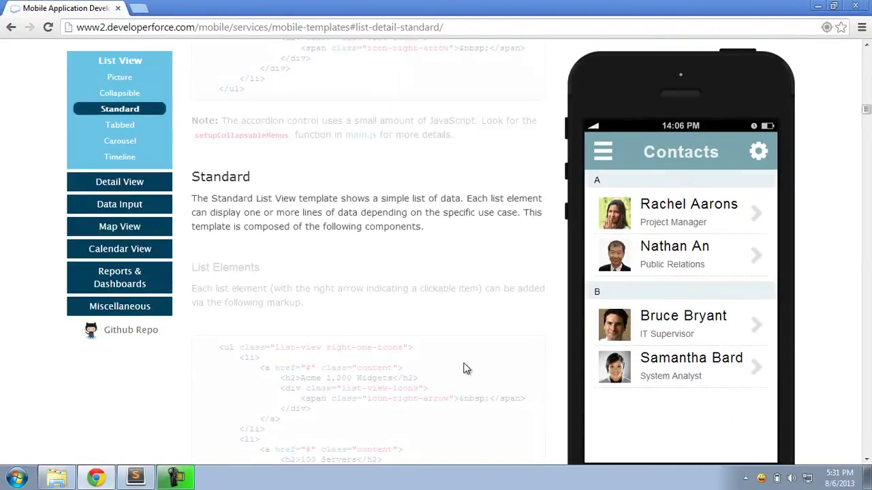
pyautogui.click(137, 478)
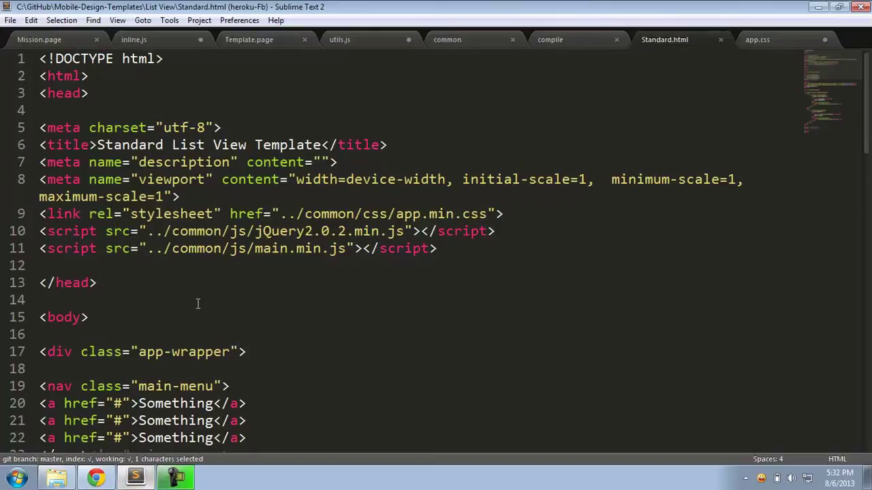
pyautogui.click(196, 232)
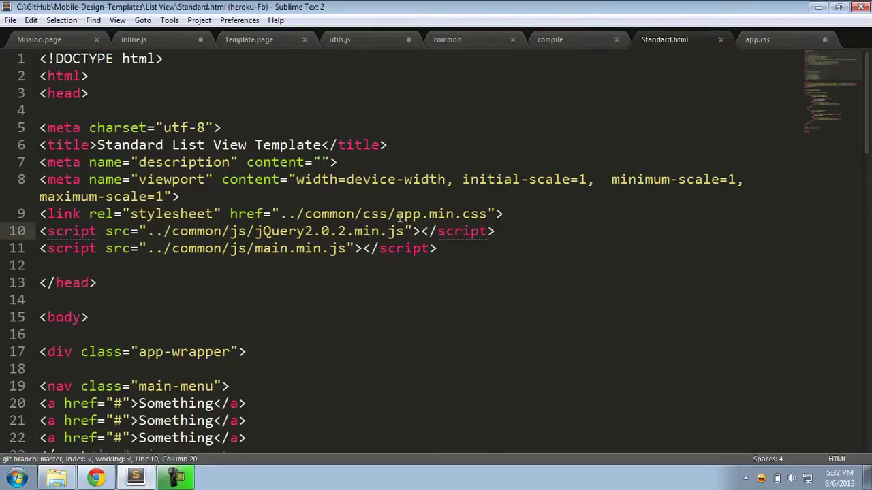
pyautogui.moveTo(397, 215); pyautogui.dragTo(485, 217)
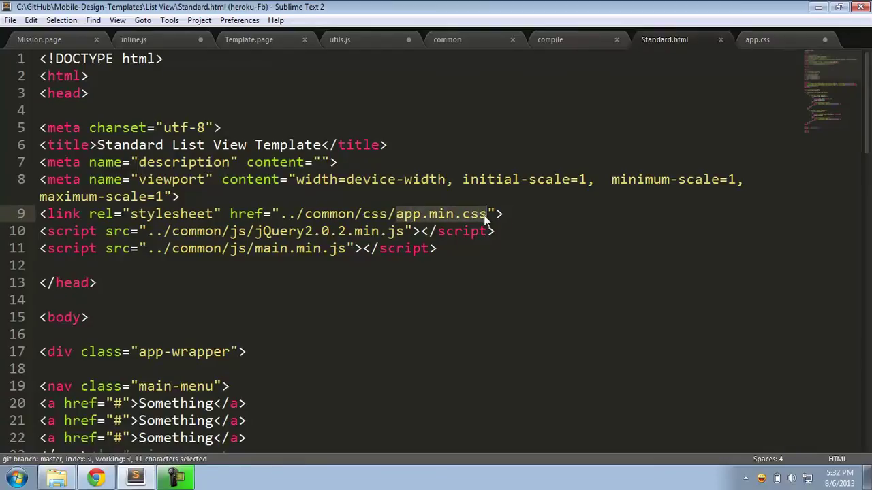
pyautogui.moveTo(255, 249); pyautogui.dragTo(344, 250)
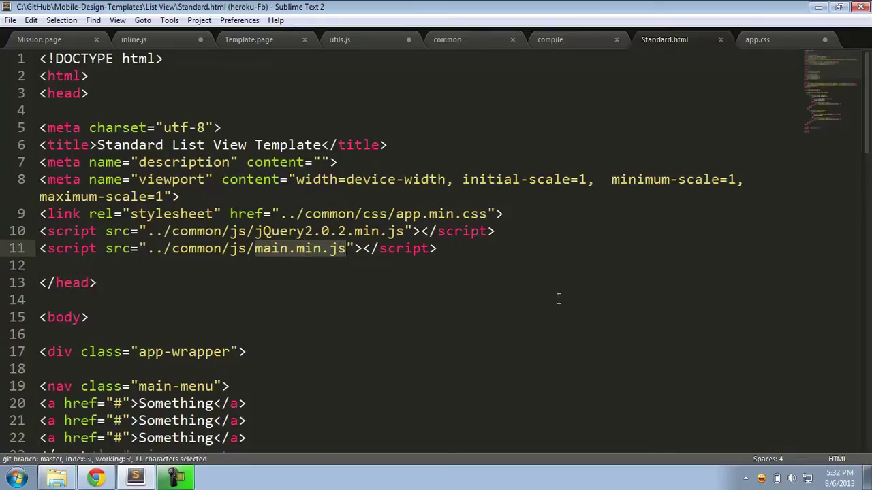
pyautogui.click(269, 354)
pyautogui.press('Down')
pyautogui.press('Down')
pyautogui.press('Down')
pyautogui.press('Down')
pyautogui.press('Down')
pyautogui.press('Down')
pyautogui.press('Down')
pyautogui.press('Down')
pyautogui.press('Down')
pyautogui.press('Down')
pyautogui.press('Down')
pyautogui.press('Down')
pyautogui.press('Down')
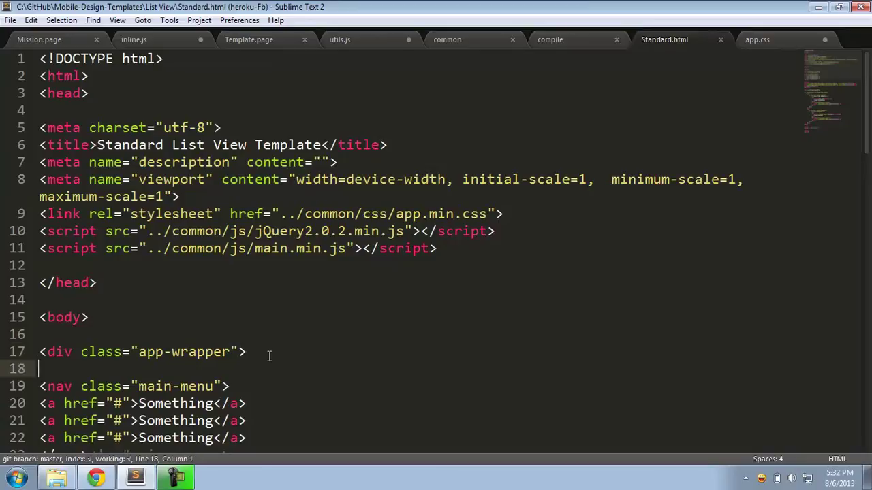
pyautogui.press('Down')
pyautogui.press('Down')
pyautogui.press('Down')
pyautogui.press('Down')
pyautogui.press('Down')
pyautogui.press('Down')
pyautogui.press('Down')
pyautogui.press('Down')
pyautogui.press('Down')
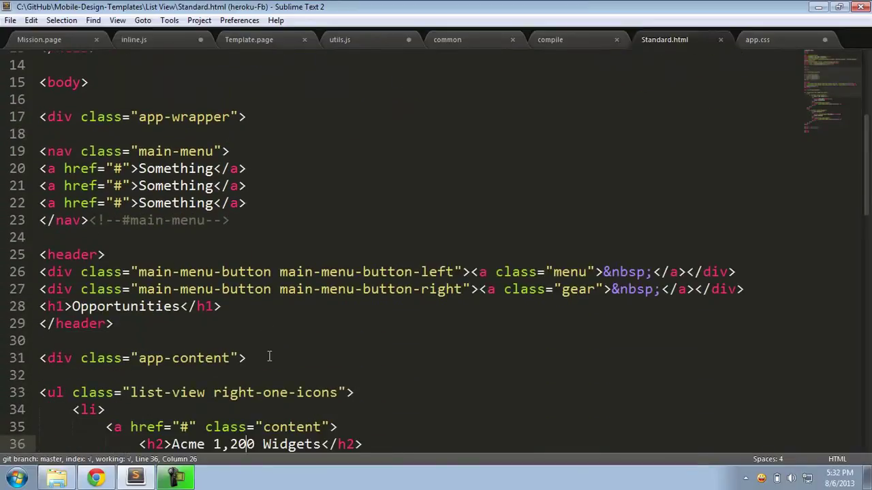
pyautogui.press('Down')
pyautogui.press('Down')
pyautogui.press('Down')
pyautogui.press('Down')
pyautogui.press('Down')
pyautogui.press('Down')
pyautogui.press('Down')
pyautogui.press('Down')
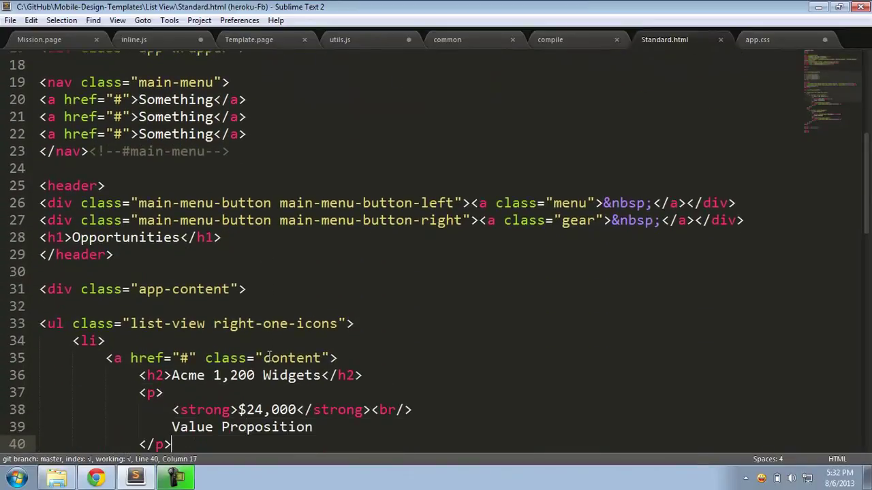
pyautogui.press('Down')
pyautogui.press('Down')
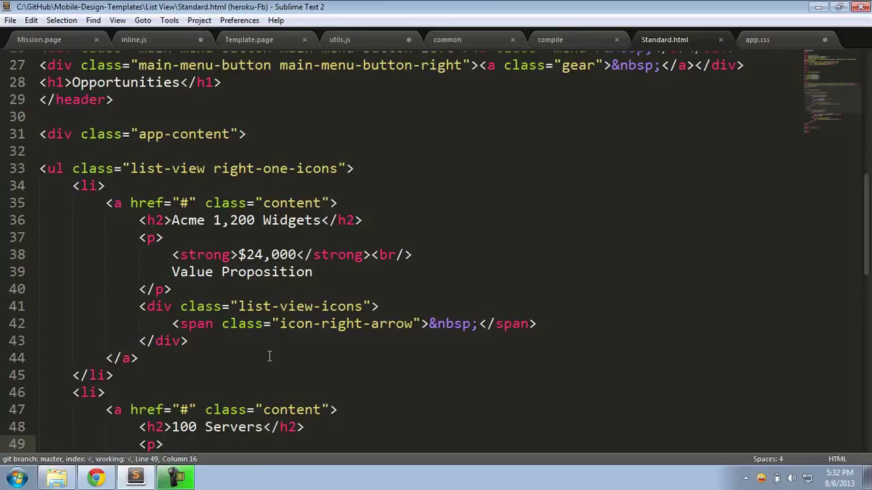
pyautogui.doubleClick(92, 169)
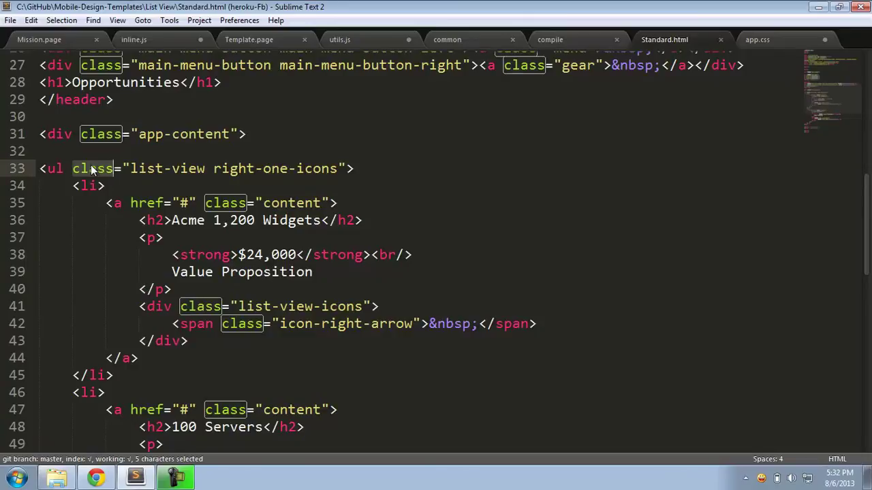
pyautogui.click(140, 220)
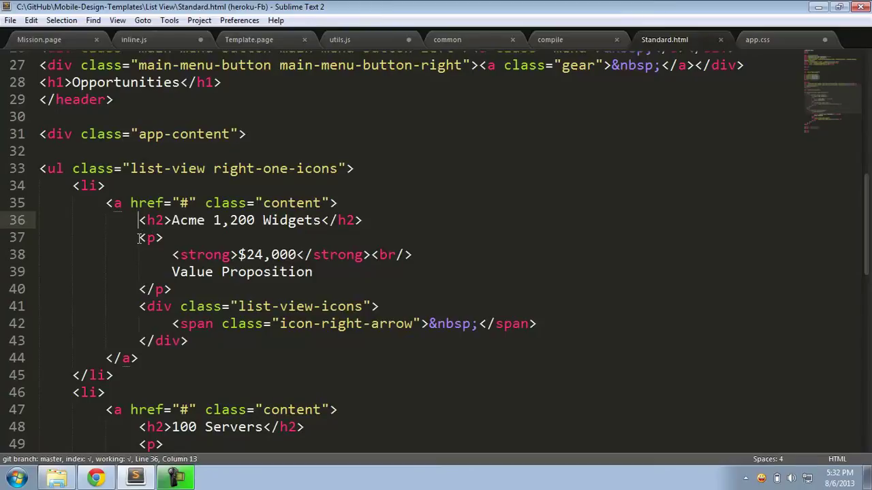
pyautogui.moveTo(140, 238); pyautogui.dragTo(197, 289)
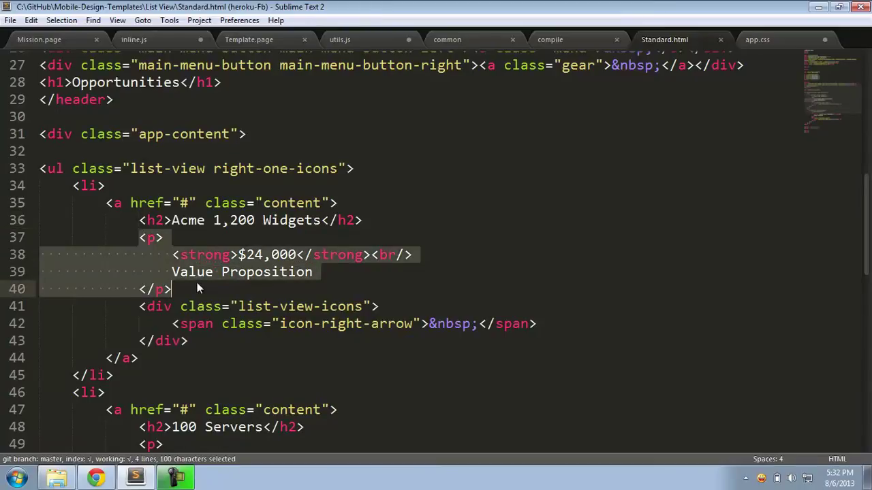
pyautogui.click(250, 217)
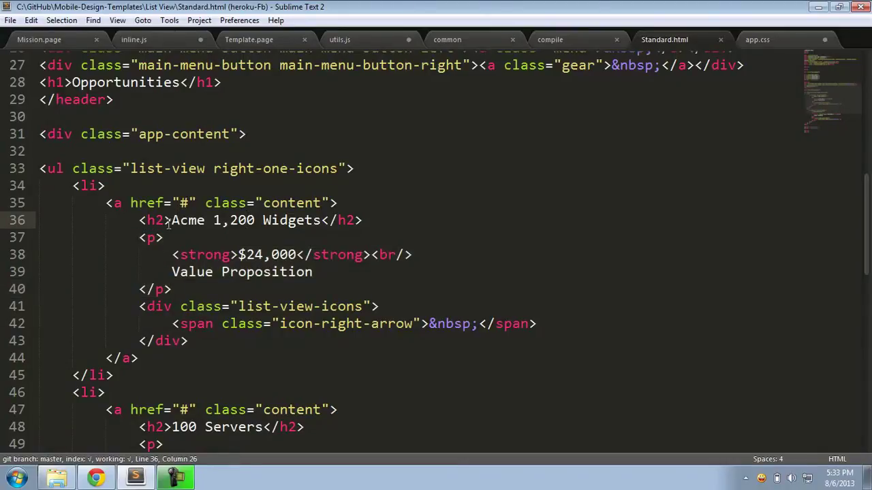
pyautogui.moveTo(171, 220); pyautogui.dragTo(226, 286)
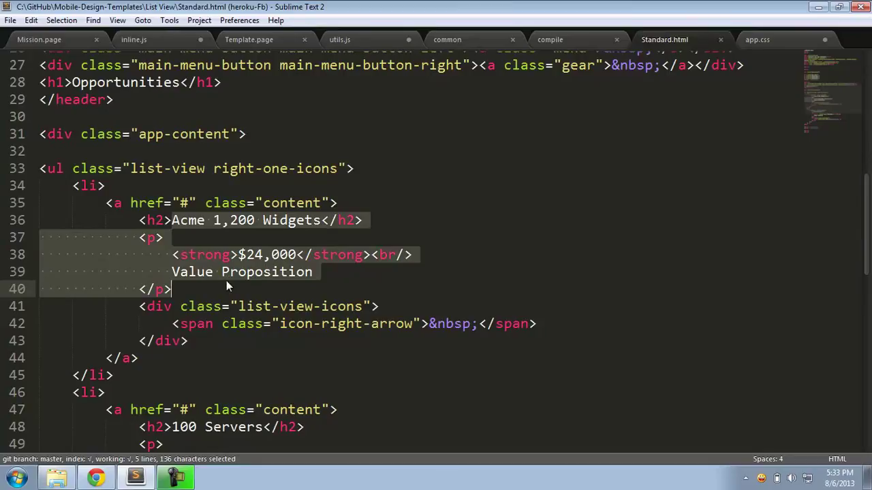
pyautogui.click(226, 281)
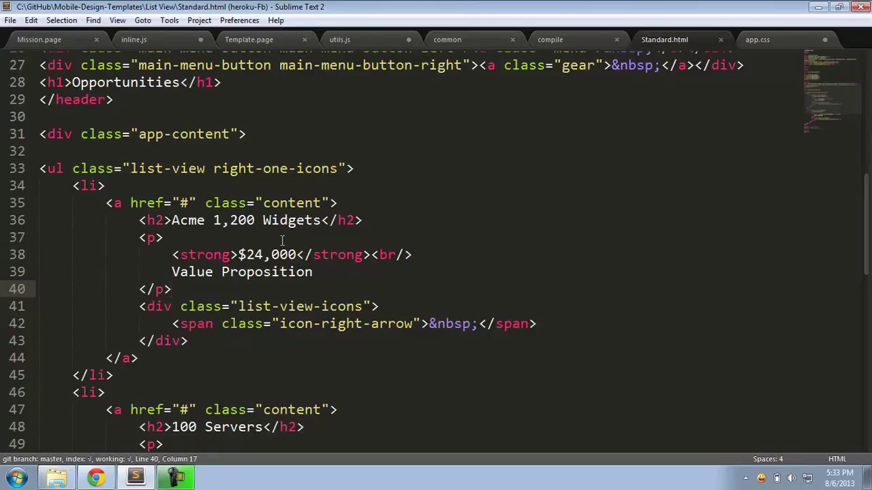
# - Compare the Standard.html list and Acme heading markup against app.css, ending on its reset rule
pyautogui.click(90, 169)
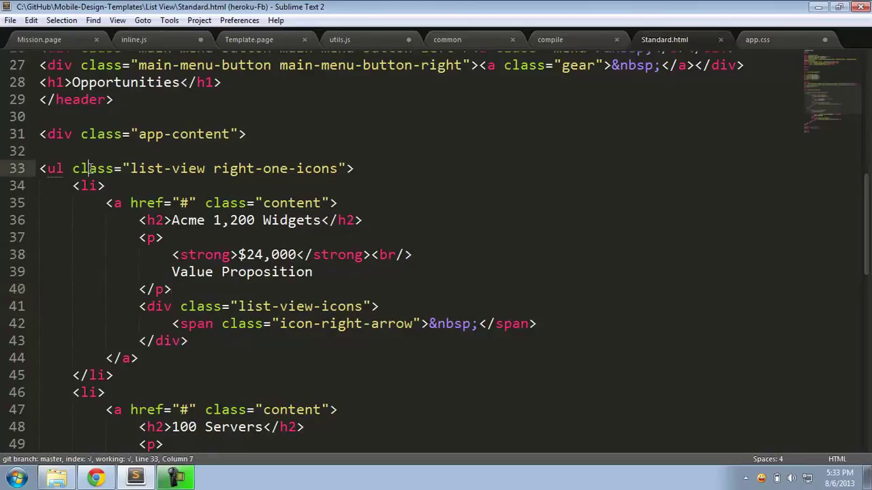
pyautogui.click(784, 42)
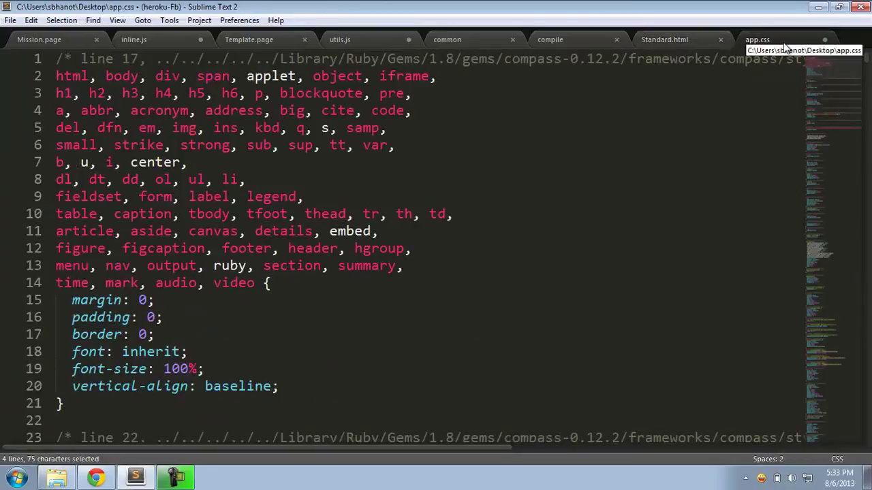
pyautogui.click(680, 42)
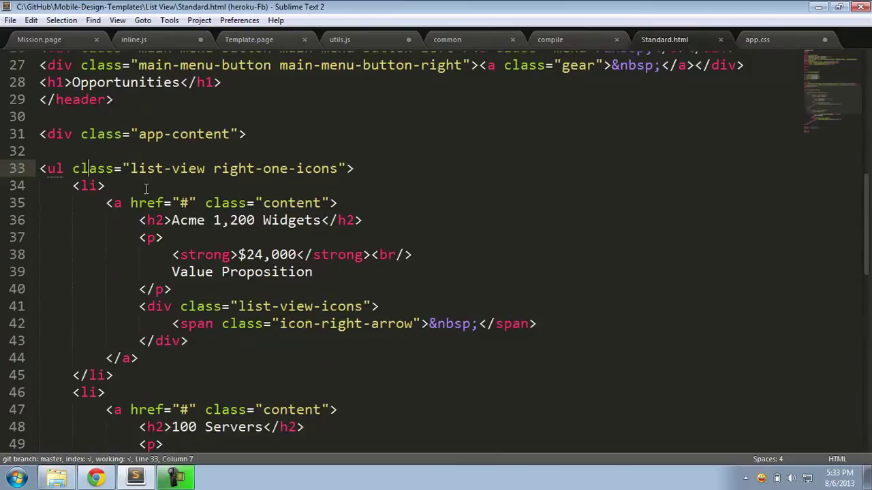
pyautogui.click(163, 221)
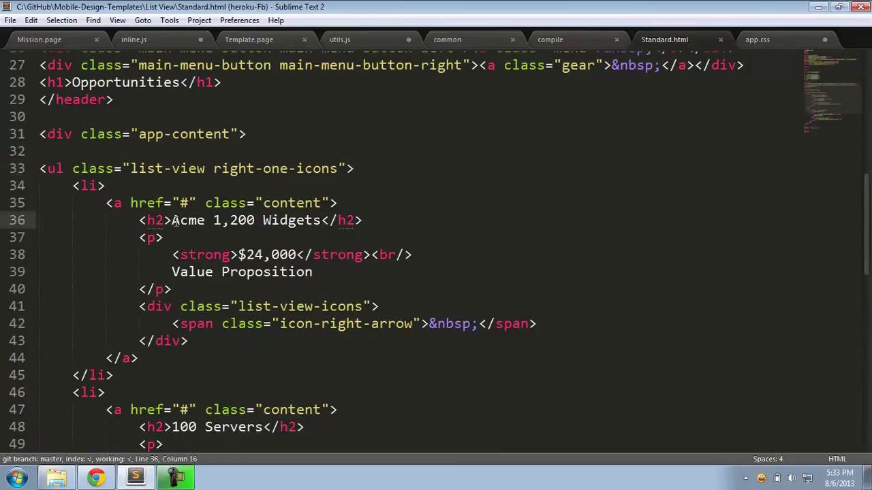
pyautogui.click(780, 39)
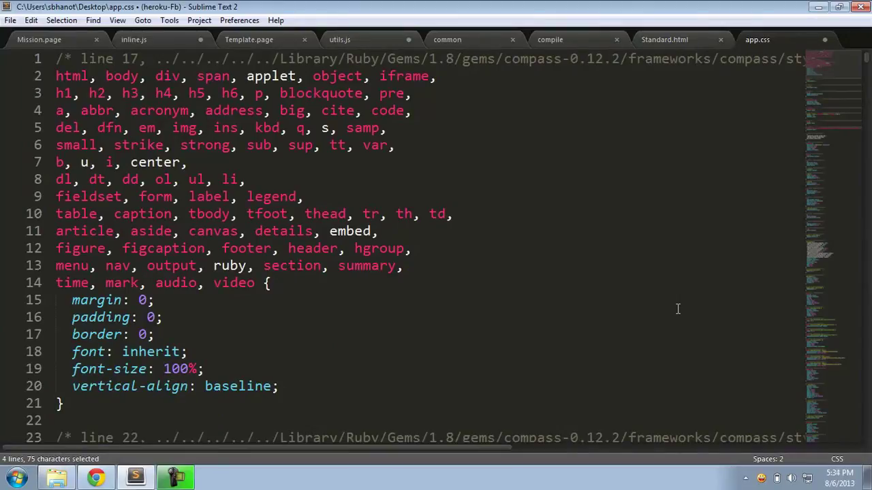
# - Back in Chrome, follow the README's Design Templates Gallery link and scroll the template previews
pyautogui.click(104, 479)
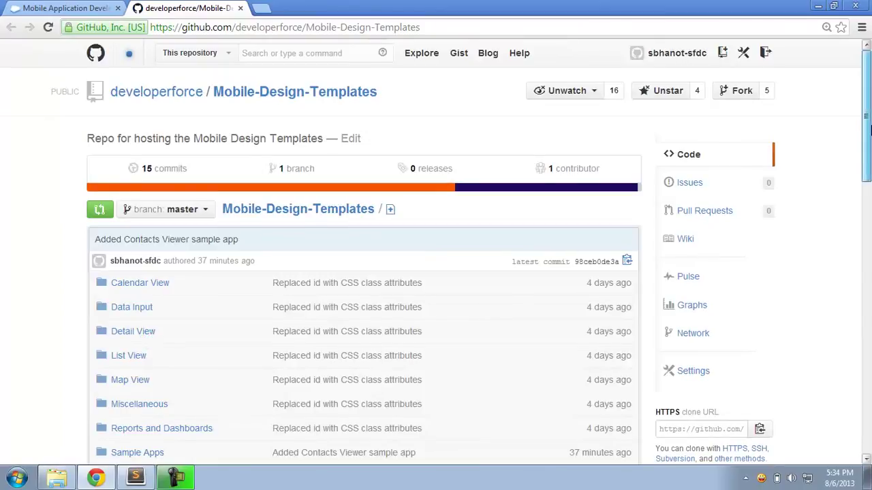
pyautogui.moveTo(867, 131); pyautogui.dragTo(861, 433)
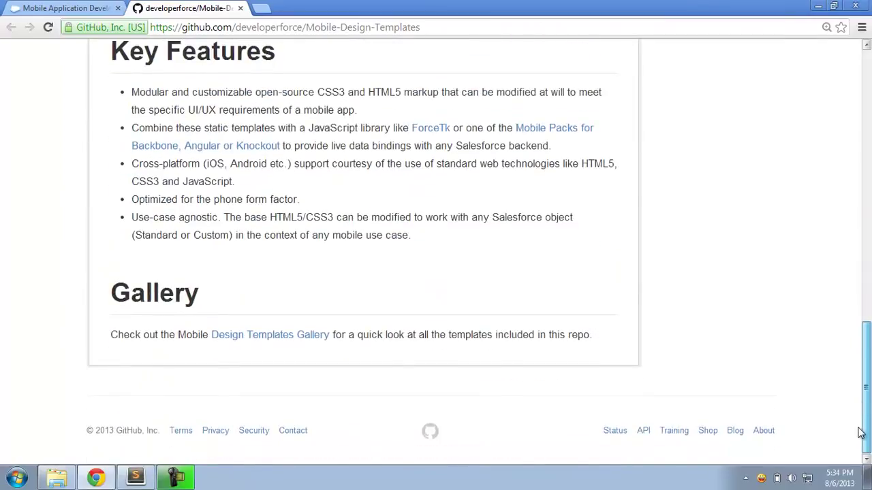
pyautogui.click(291, 335)
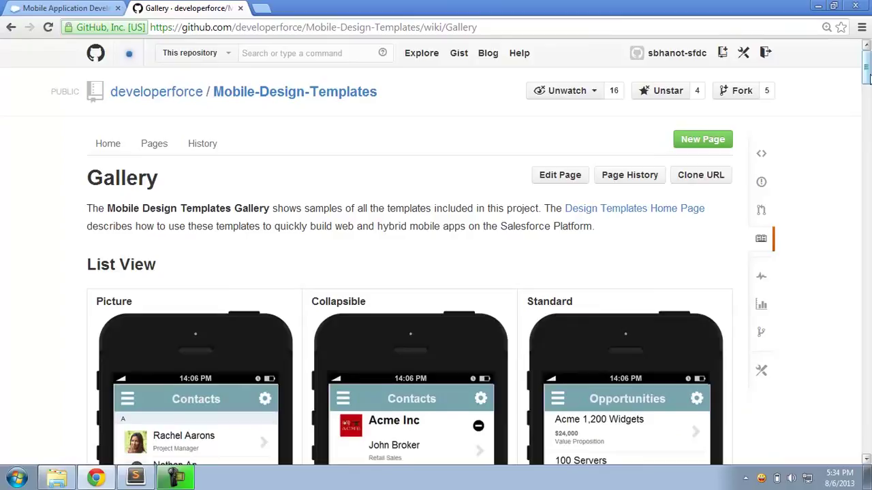
pyautogui.moveTo(867, 77); pyautogui.dragTo(866, 322)
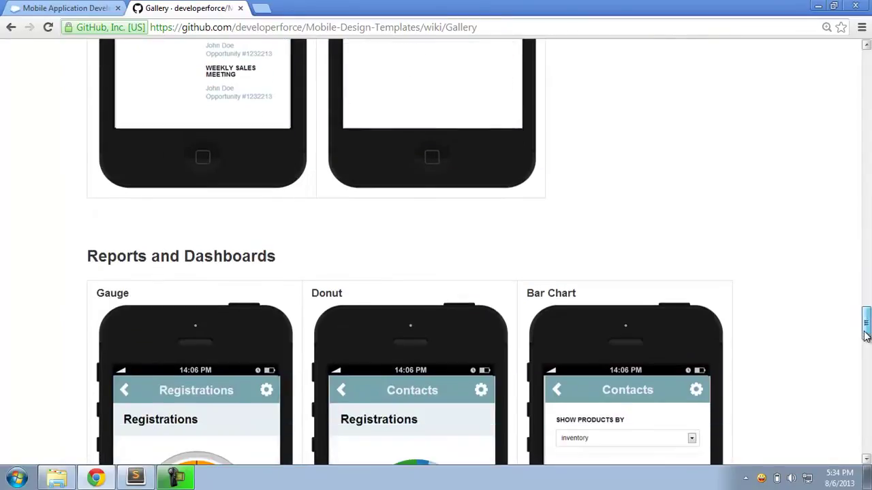
# - Return to the templates site and display the Picture List View template with its Contacts photo list
pyautogui.click(41, 7)
pyautogui.click(112, 67)
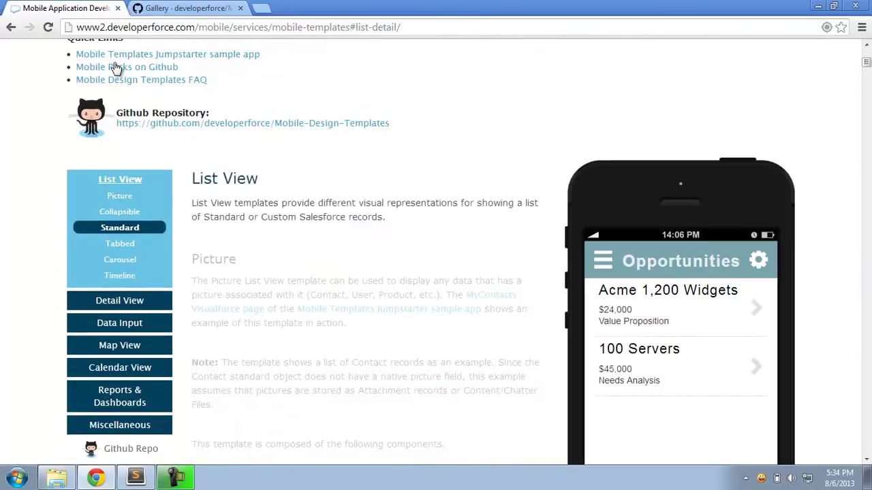
pyautogui.click(117, 196)
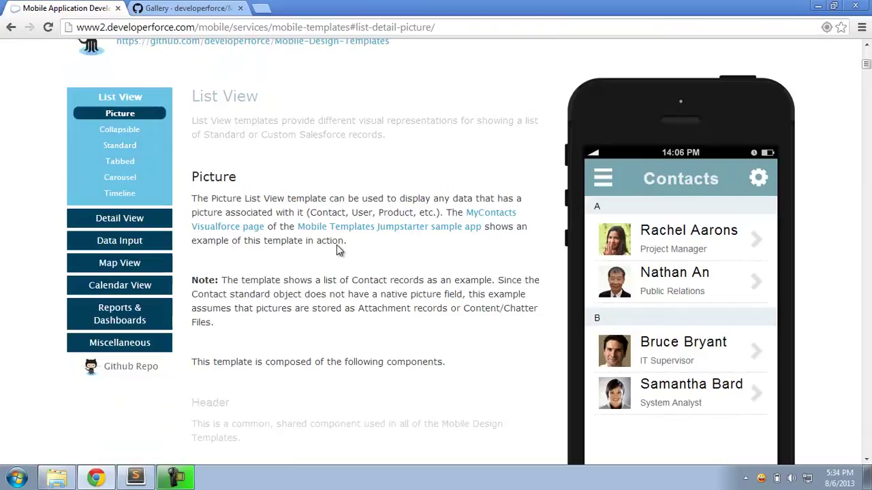